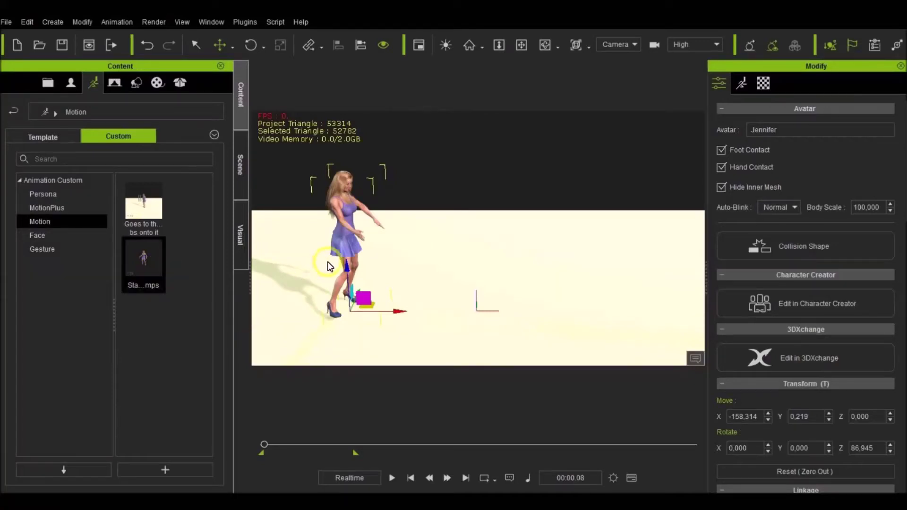
Step: Apply the standing-jump motion to Jennifer, play it, and pause near the six-second mark
{"action": "left_click_drag", "start_coordinate": [168, 283], "coordinate": [358, 210]}
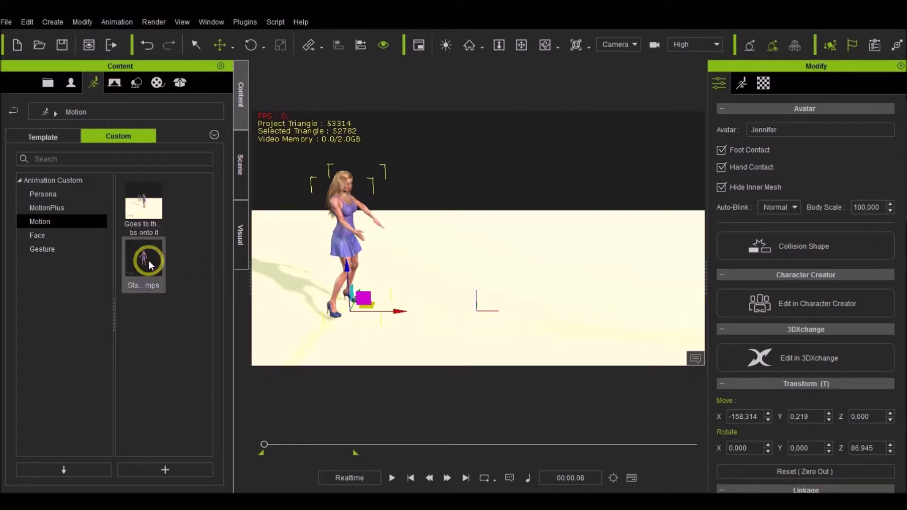
{"action": "left_click_drag", "start_coordinate": [157, 273], "coordinate": [344, 229]}
{"action": "left_click_drag", "start_coordinate": [148, 263], "coordinate": [350, 236]}
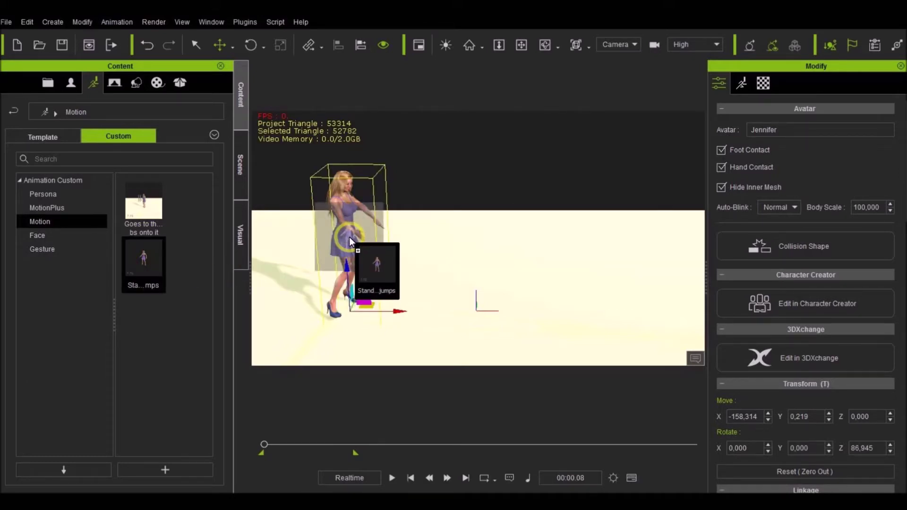
{"action": "left_click_drag", "start_coordinate": [350, 237], "coordinate": [349, 237]}
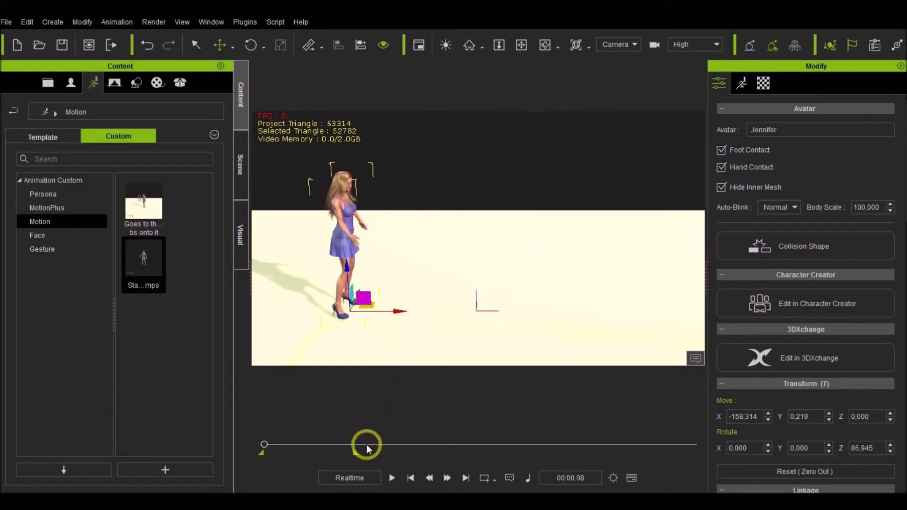
{"action": "left_click", "coordinate": [390, 480]}
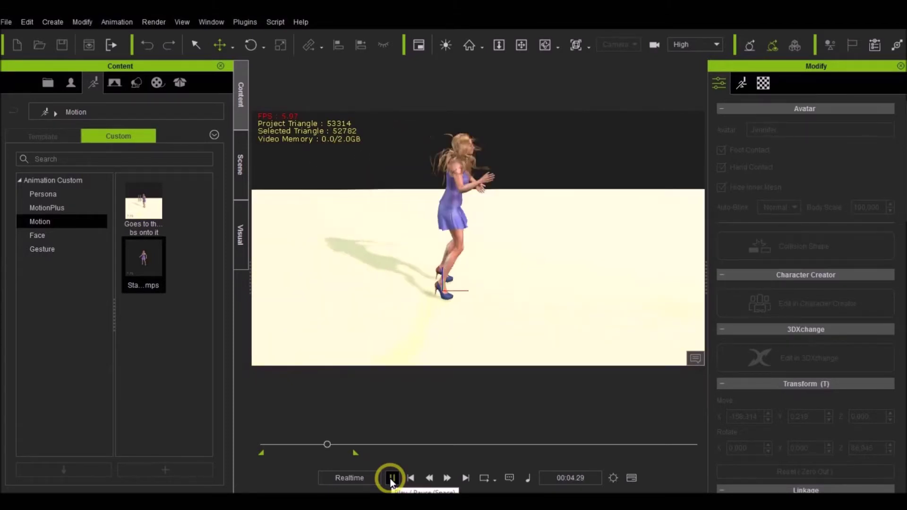
{"action": "left_click", "coordinate": [392, 479]}
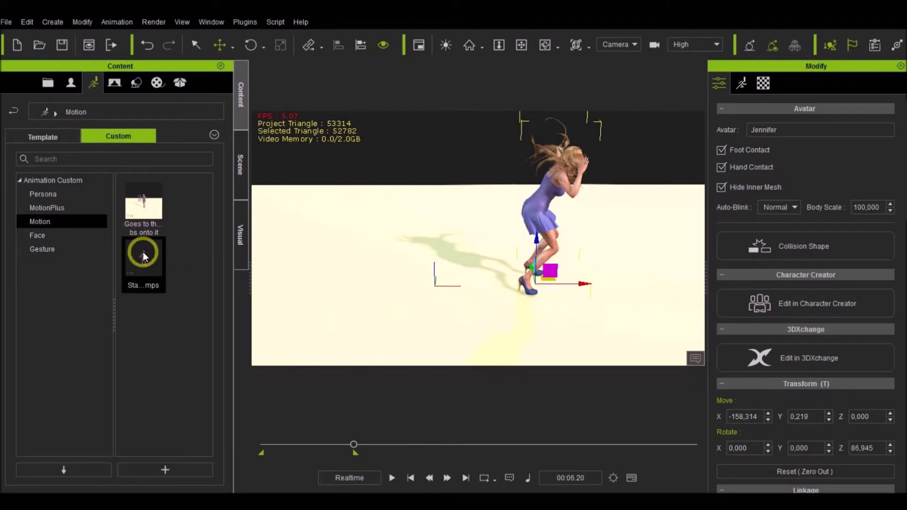
{"action": "right_click", "coordinate": [153, 271]}
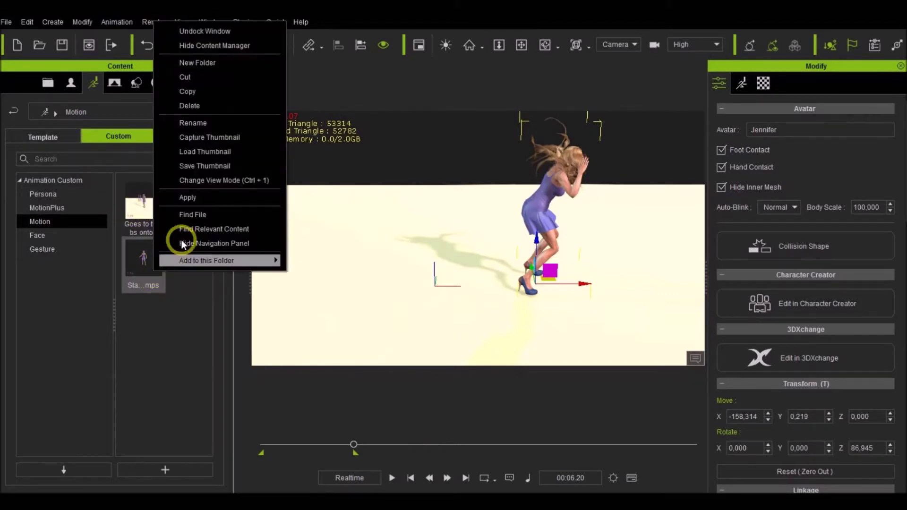
{"action": "left_click", "coordinate": [188, 210]}
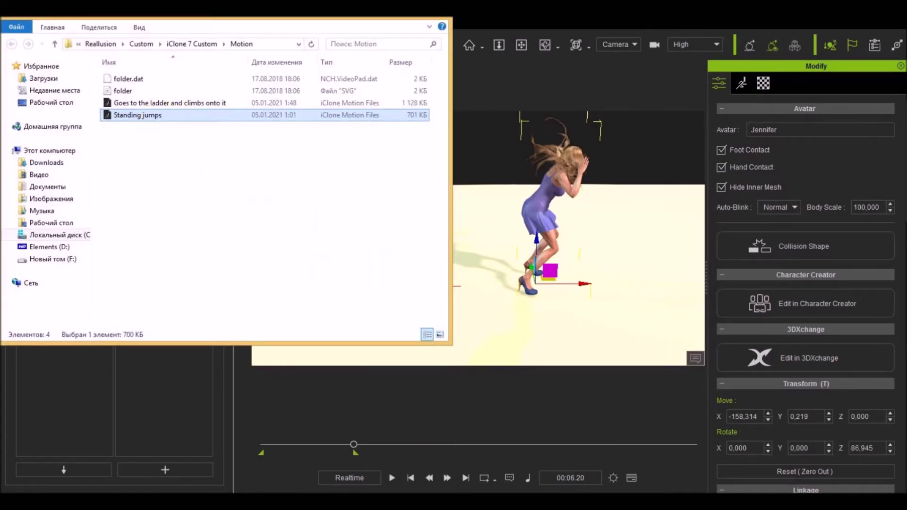
{"action": "key", "text": "alt+F4"}
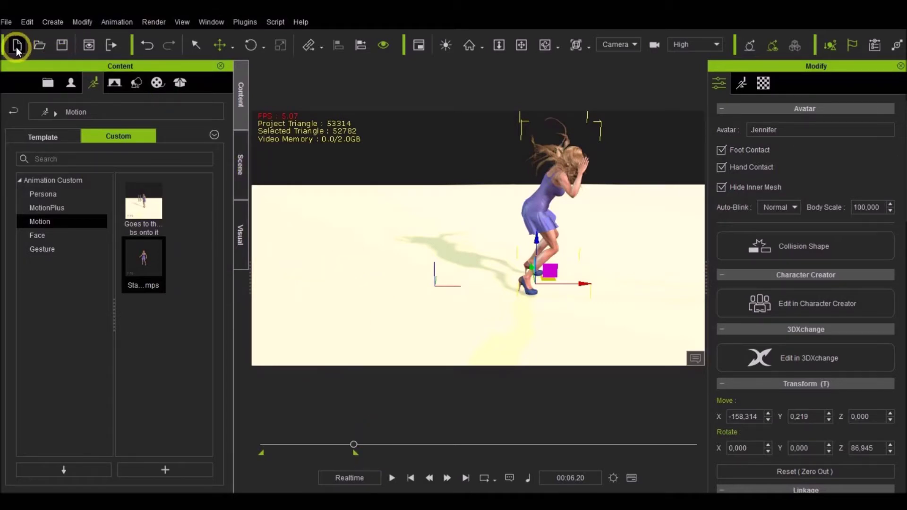
Step: Show the Scene object list and open the FBX export settings from File > Export
{"action": "left_click", "coordinate": [239, 170]}
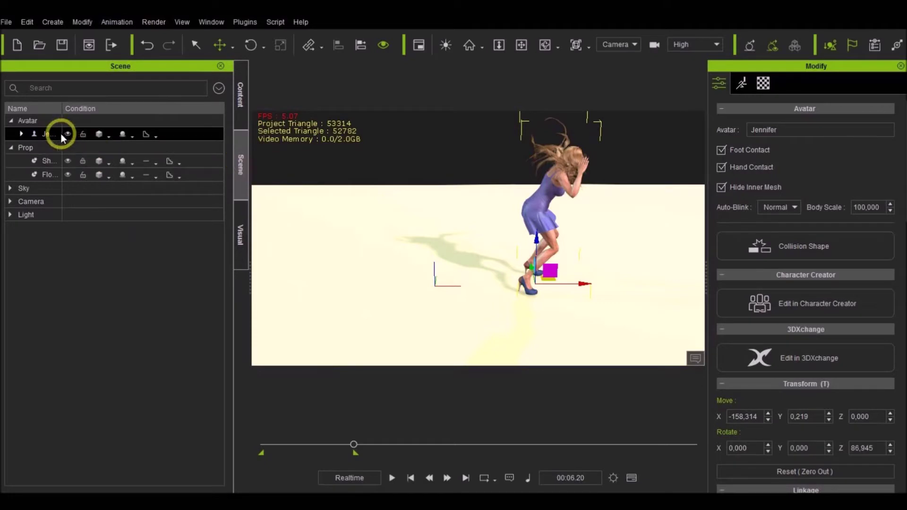
{"action": "left_click", "coordinate": [7, 22]}
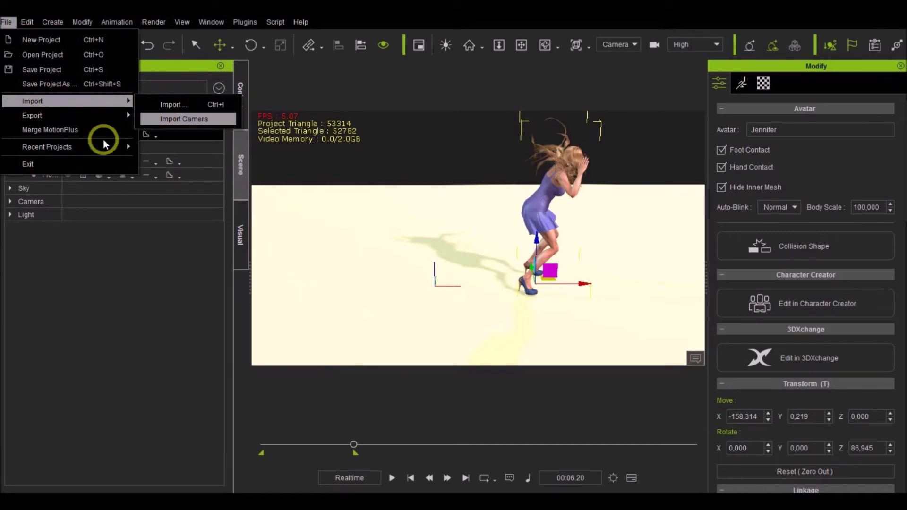
{"action": "mouse_move", "coordinate": [43, 115]}
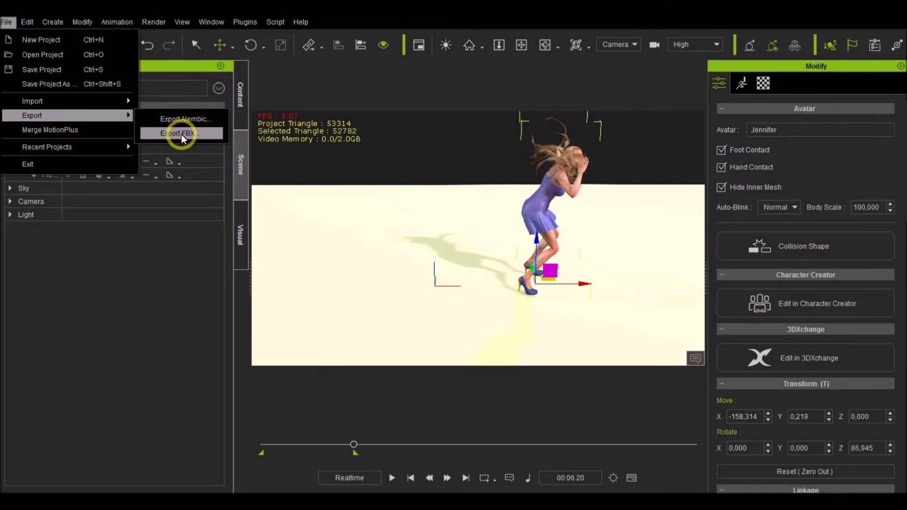
{"action": "left_click", "coordinate": [181, 135]}
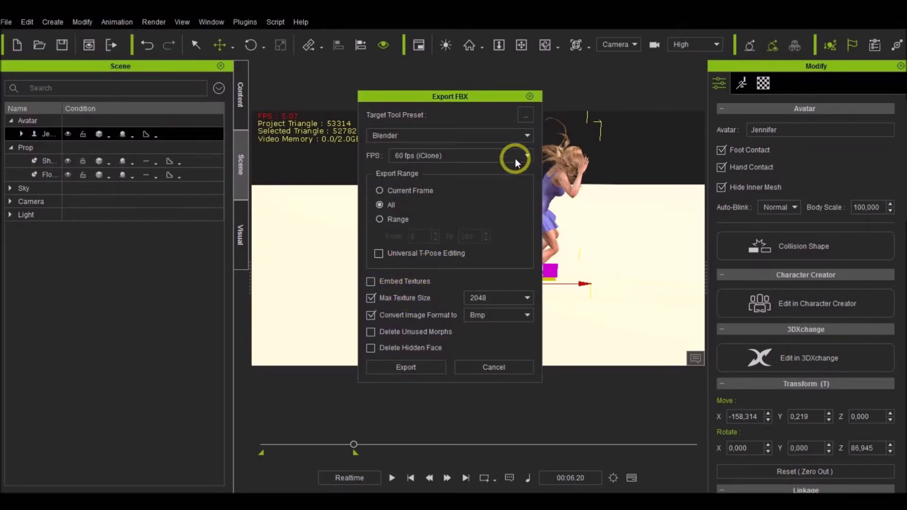
Step: Check the Target Tool Preset options and keep Blender as the FBX preset
{"action": "left_click", "coordinate": [527, 134]}
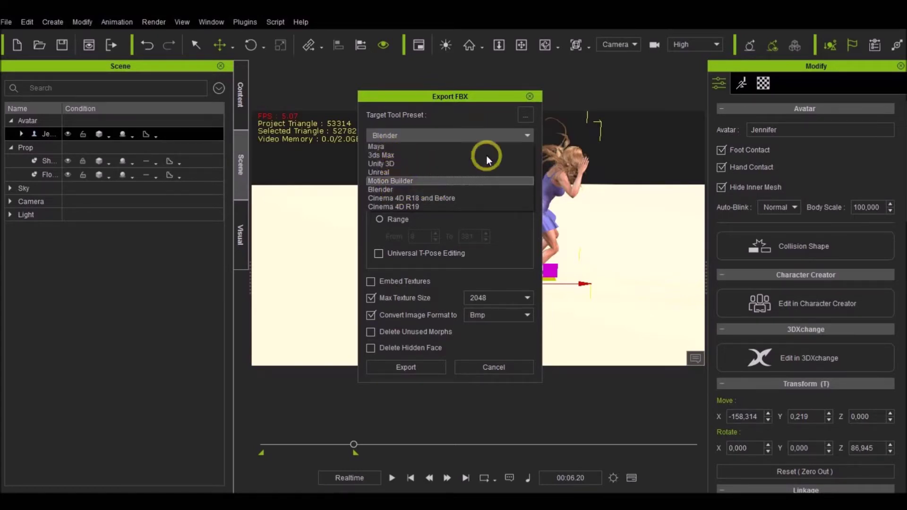
{"action": "left_click", "coordinate": [528, 135]}
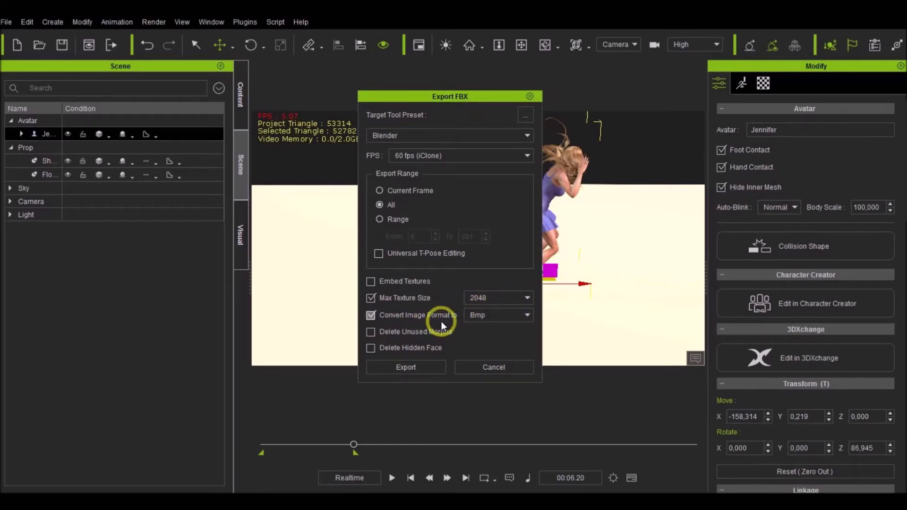
Step: Keep Bmp as the image conversion format after briefly trying Png
{"action": "left_click", "coordinate": [515, 317]}
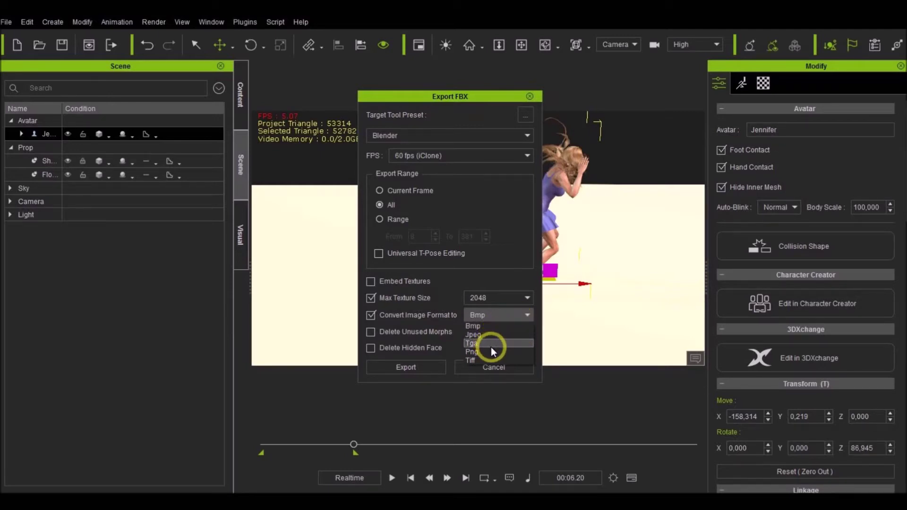
{"action": "left_click", "coordinate": [532, 316]}
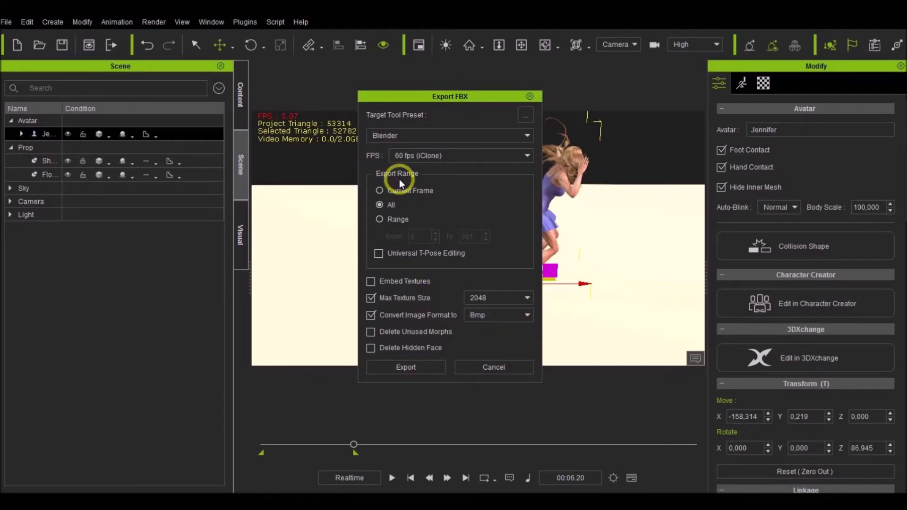
{"action": "left_click", "coordinate": [525, 315]}
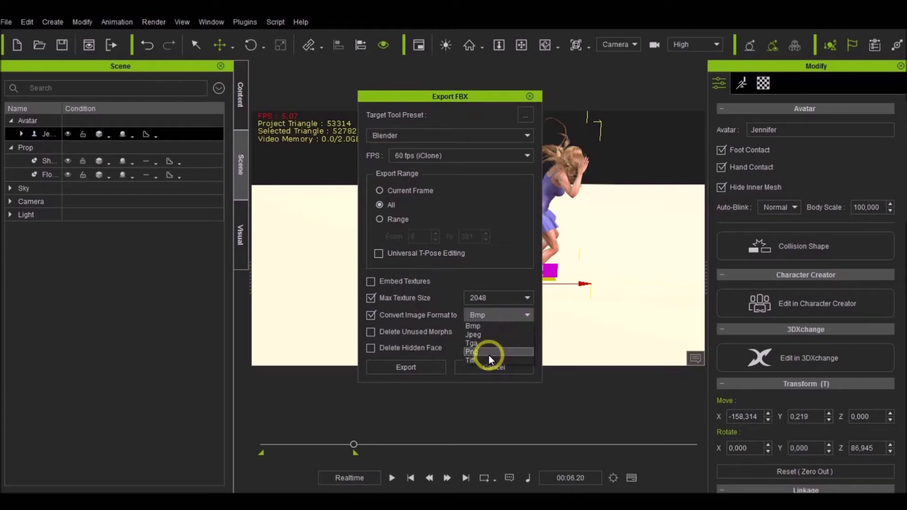
{"action": "left_click", "coordinate": [489, 356]}
{"action": "left_click", "coordinate": [525, 316]}
{"action": "left_click", "coordinate": [488, 326]}
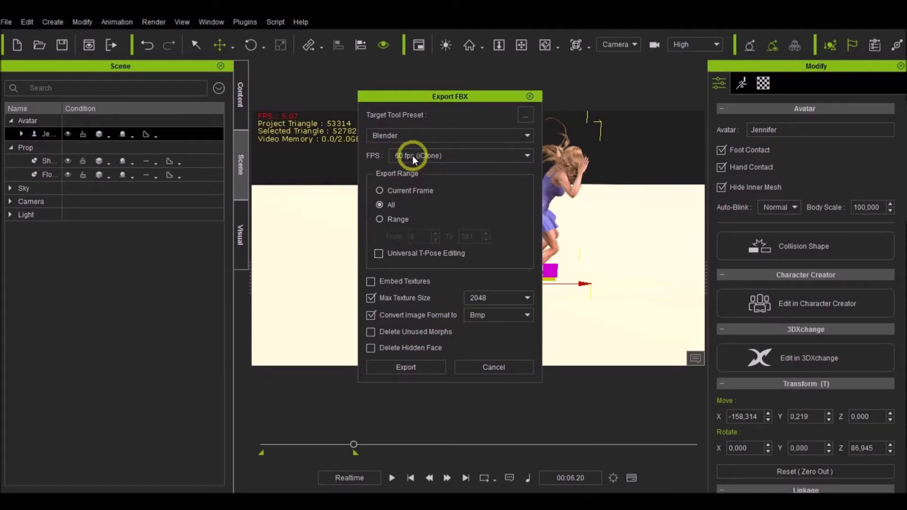
Step: Keep the 60 fps frame rate and confirm the FBX export
{"action": "left_click", "coordinate": [526, 157]}
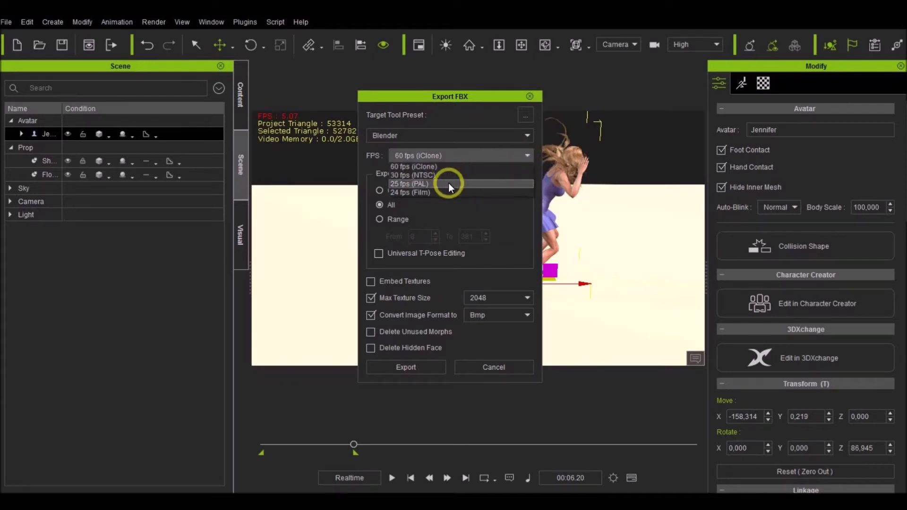
{"action": "left_click", "coordinate": [525, 156]}
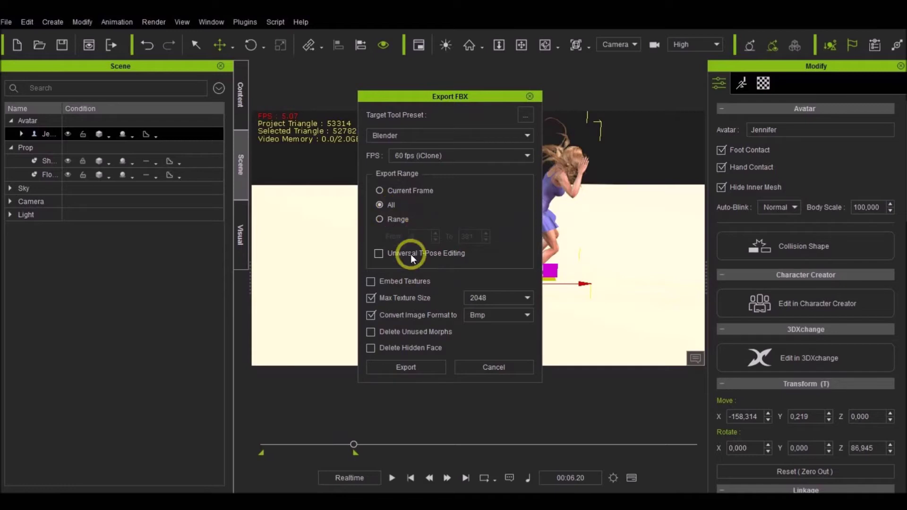
{"action": "left_click", "coordinate": [410, 370]}
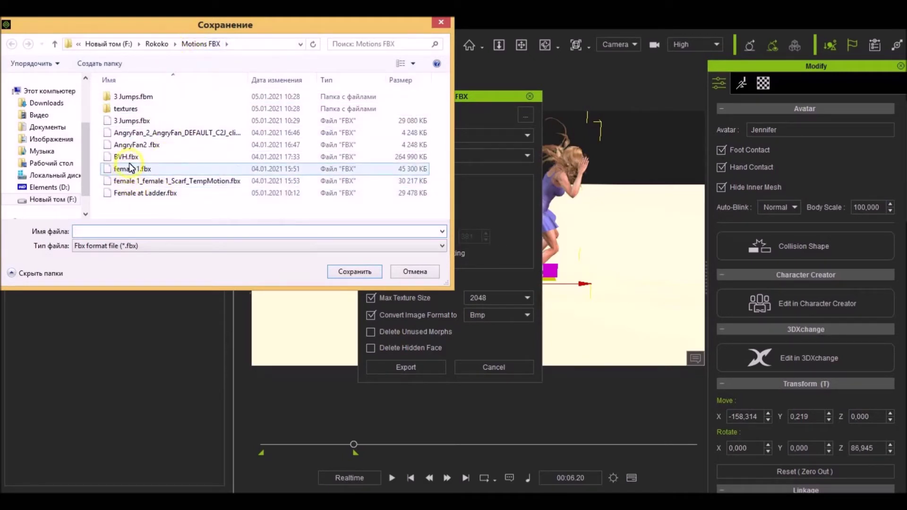
Step: Overwrite 3 Jumps.fbx with the FBX export, then switch to Blender
{"action": "left_click", "coordinate": [132, 121]}
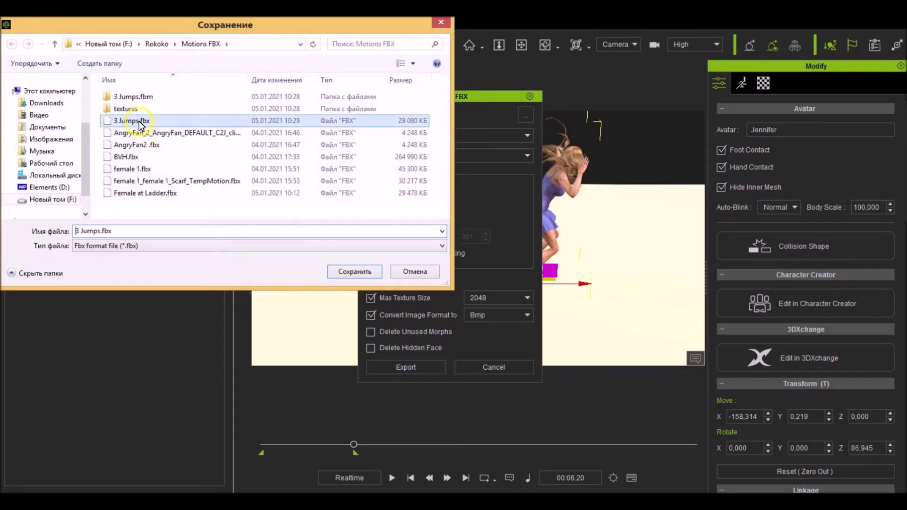
{"action": "left_click", "coordinate": [349, 271]}
{"action": "left_click", "coordinate": [485, 255]}
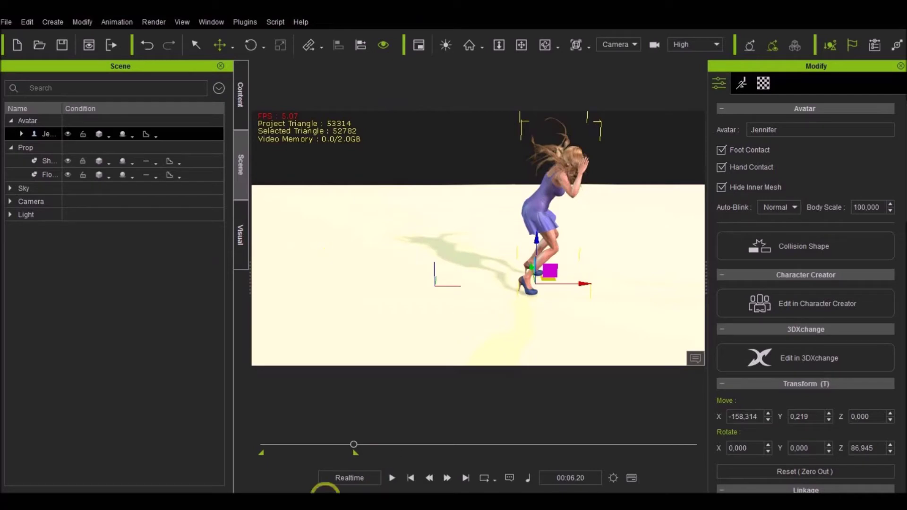
{"action": "mouse_move", "coordinate": [290, 499]}
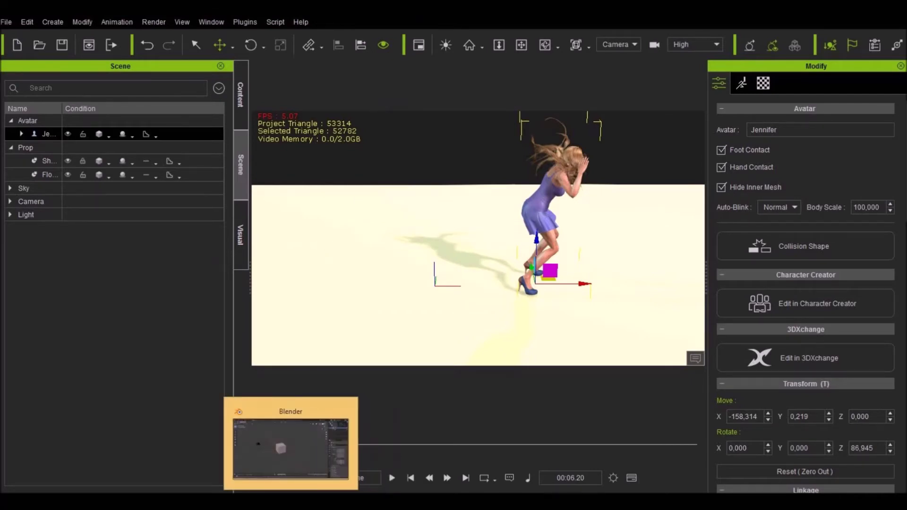
{"action": "left_click", "coordinate": [291, 446]}
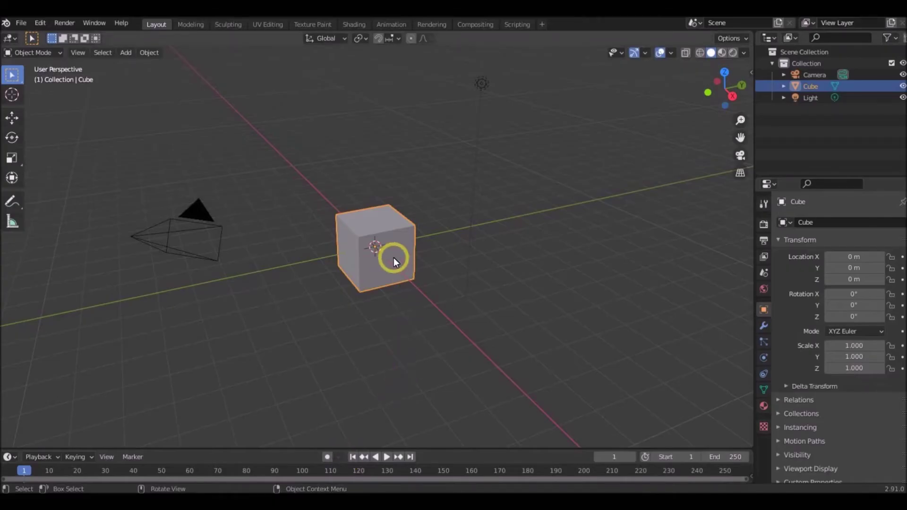
Step: Delete Blender's default cube, leaving the camera and light, and open the File menu
{"action": "right_click", "coordinate": [393, 257]}
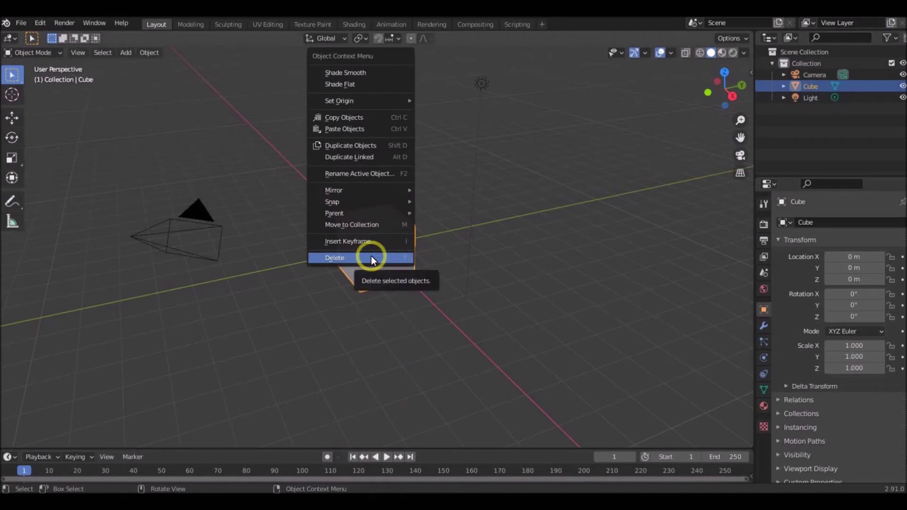
{"action": "left_click", "coordinate": [490, 263]}
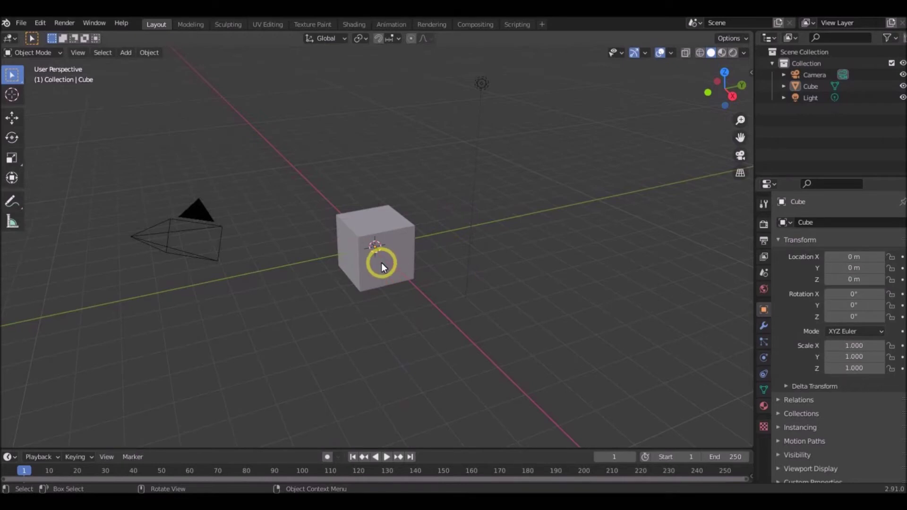
{"action": "right_click", "coordinate": [380, 263]}
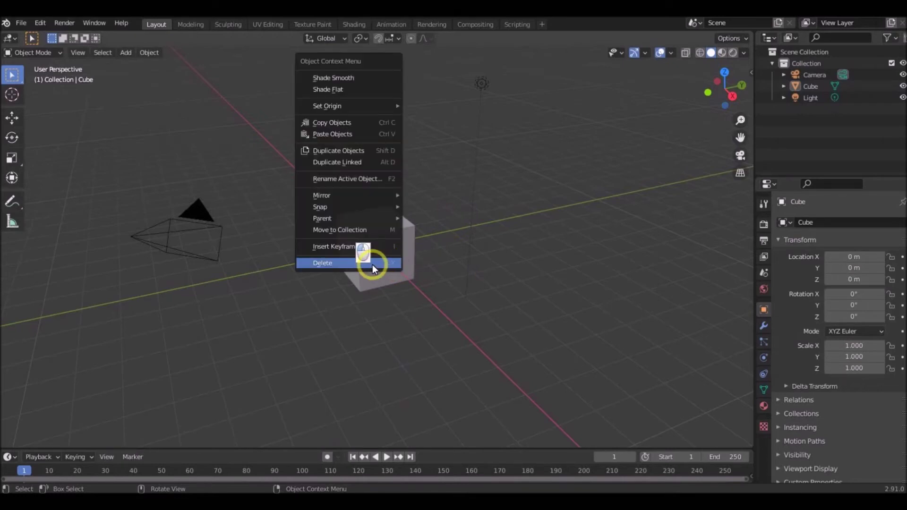
{"action": "left_click", "coordinate": [373, 264]}
{"action": "left_click", "coordinate": [380, 248]}
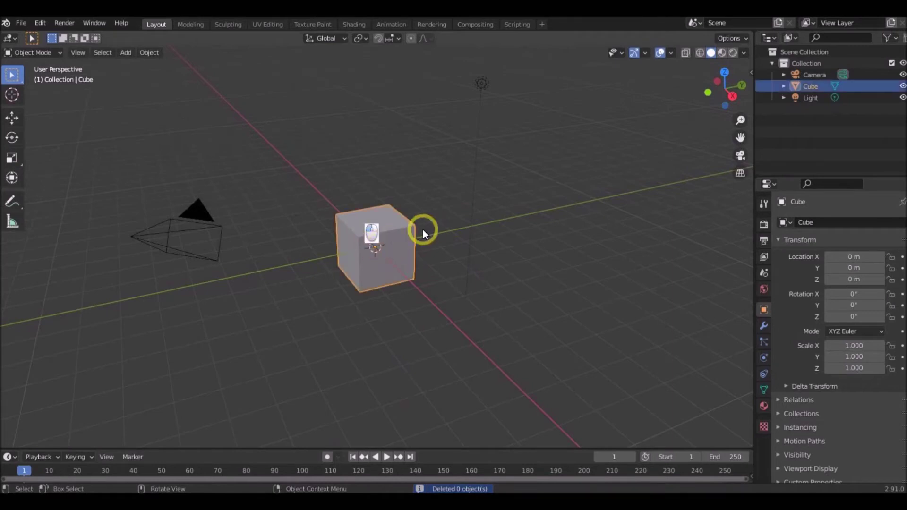
{"action": "right_click", "coordinate": [400, 247]}
{"action": "left_click", "coordinate": [365, 248]}
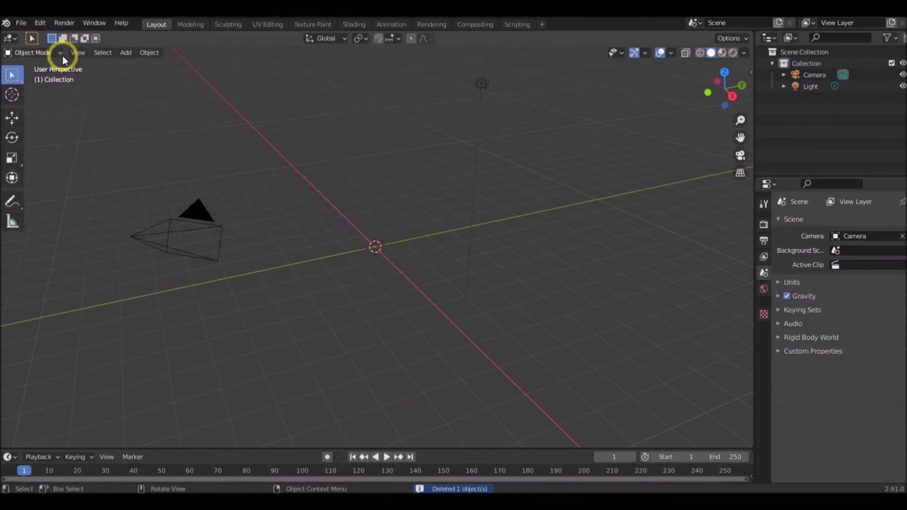
{"action": "left_click", "coordinate": [21, 22]}
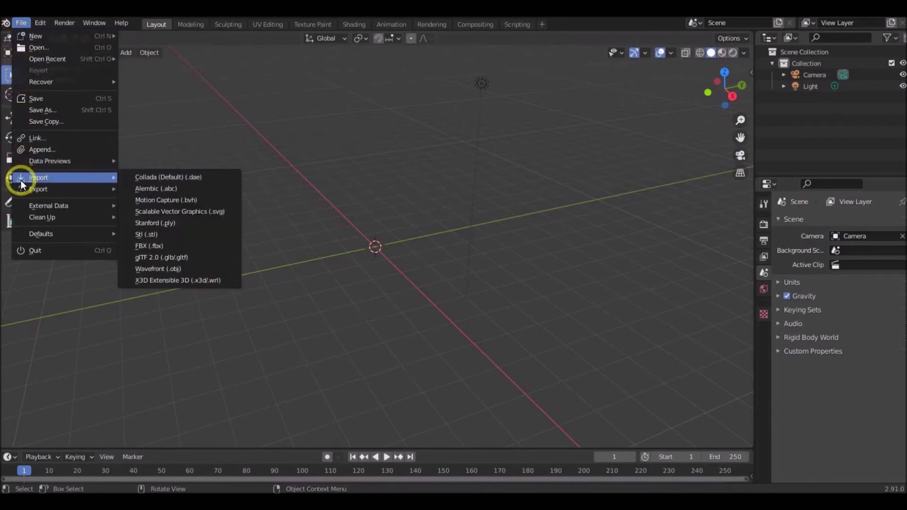
{"action": "mouse_move", "coordinate": [39, 177]}
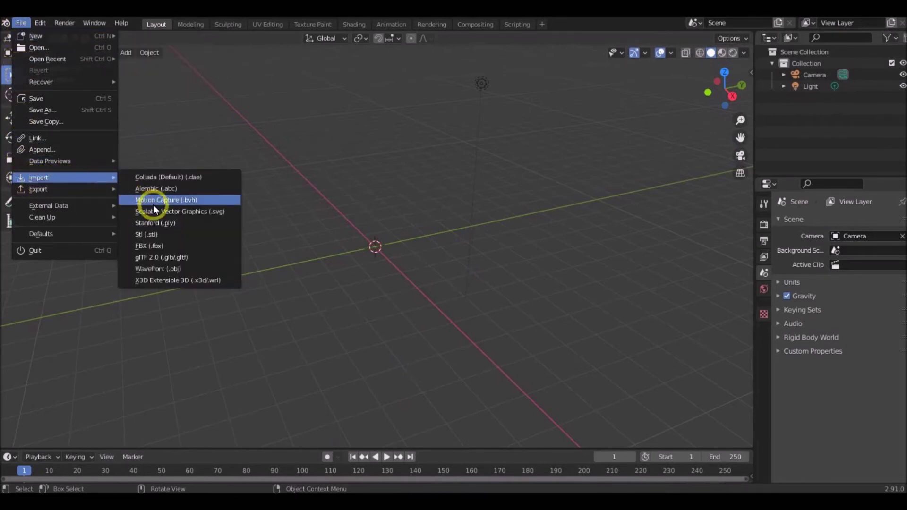
Step: Import 3 Jumps.fbx from the Motions FBX folder as an FBX file
{"action": "left_click", "coordinate": [153, 245]}
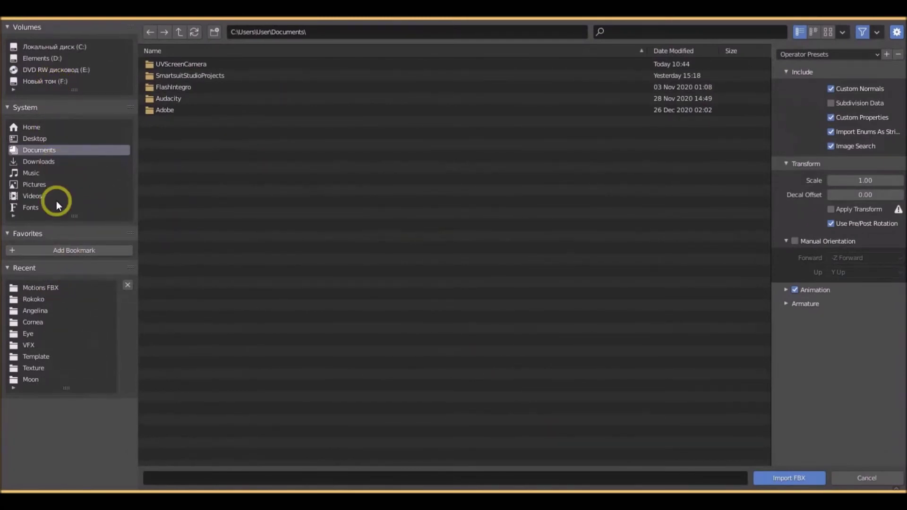
{"action": "left_click", "coordinate": [46, 287]}
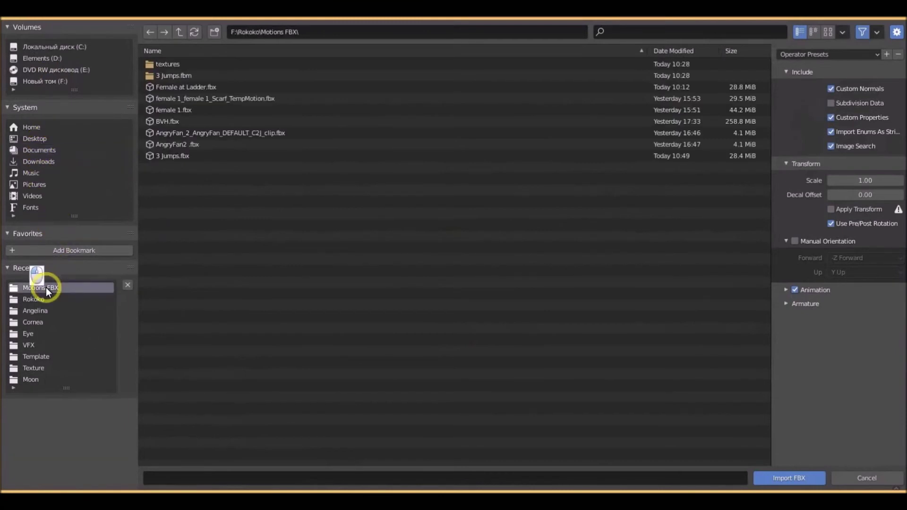
{"action": "left_click", "coordinate": [188, 157]}
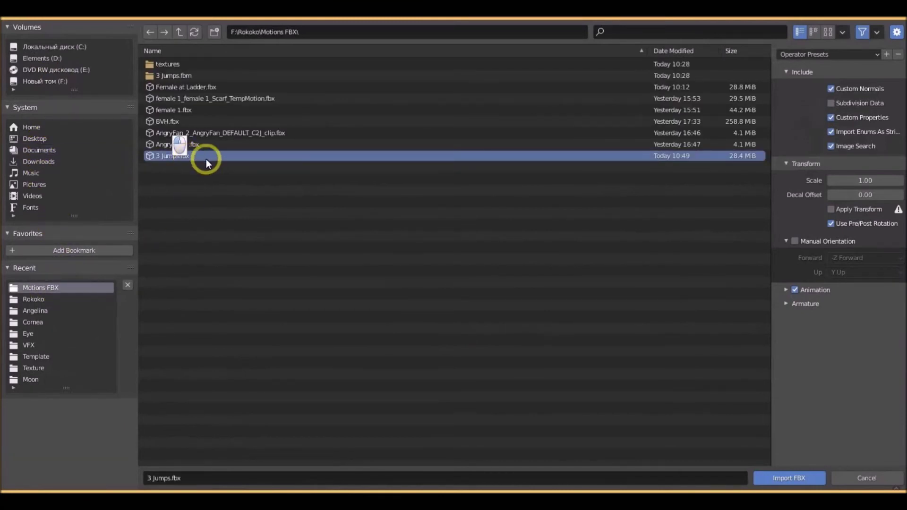
{"action": "left_click", "coordinate": [787, 478]}
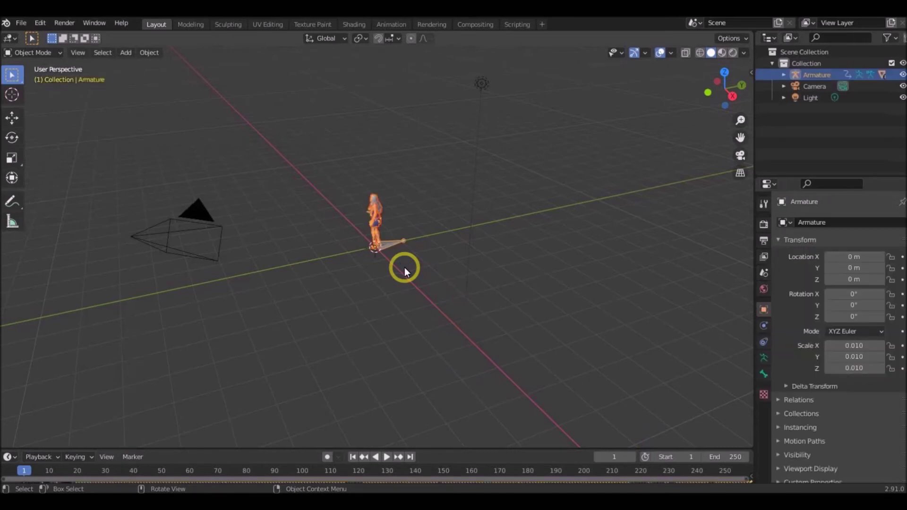
{"action": "scroll", "coordinate": [419, 248], "scroll_direction": "up", "scroll_amount": 2}
{"action": "scroll", "coordinate": [422, 250], "scroll_direction": "up", "scroll_amount": 2}
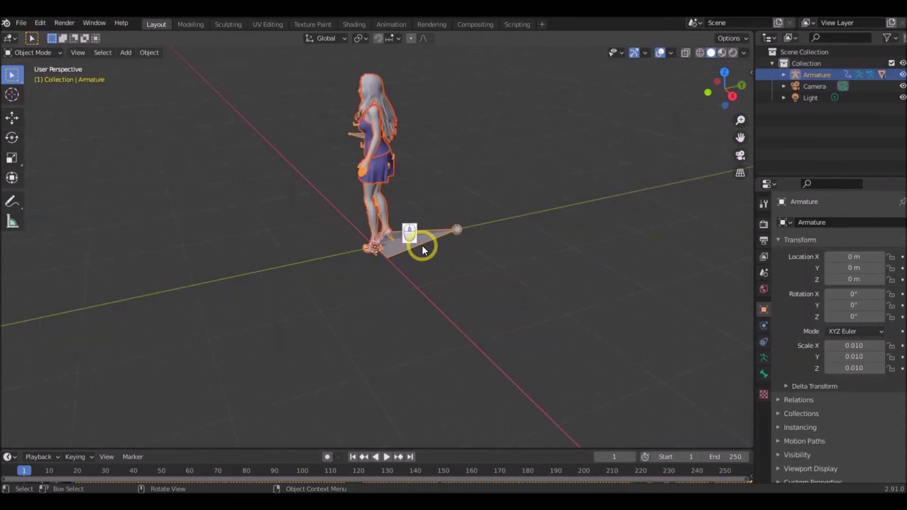
Step: Expand Armature in the Outliner, hide its bones, and select the armature data
{"action": "left_click", "coordinate": [785, 75]}
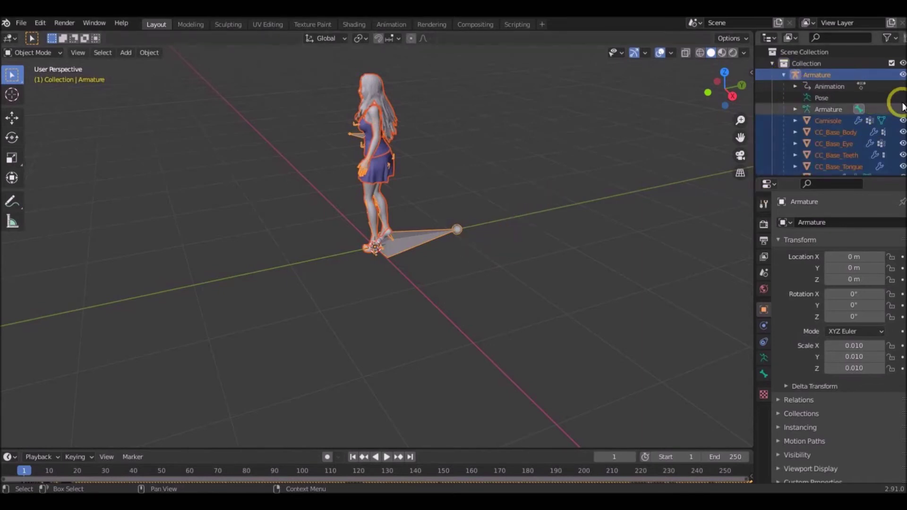
{"action": "left_click", "coordinate": [903, 74]}
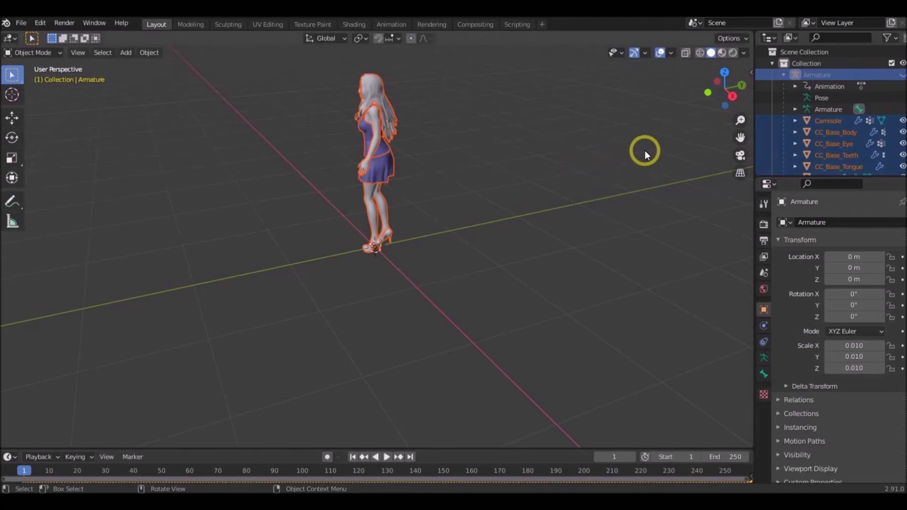
{"action": "left_click", "coordinate": [814, 109]}
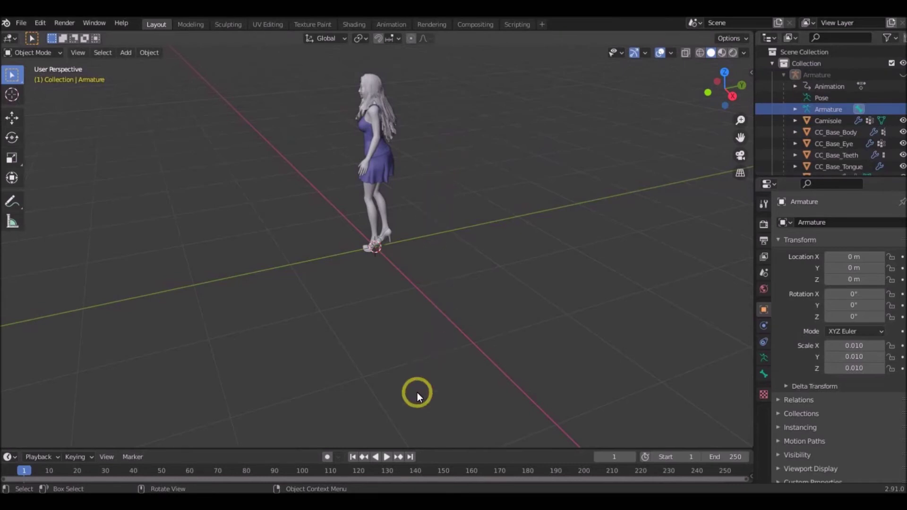
Step: Play the imported jumps in Blender's Timeline and stop at frame 148
{"action": "left_click", "coordinate": [388, 459]}
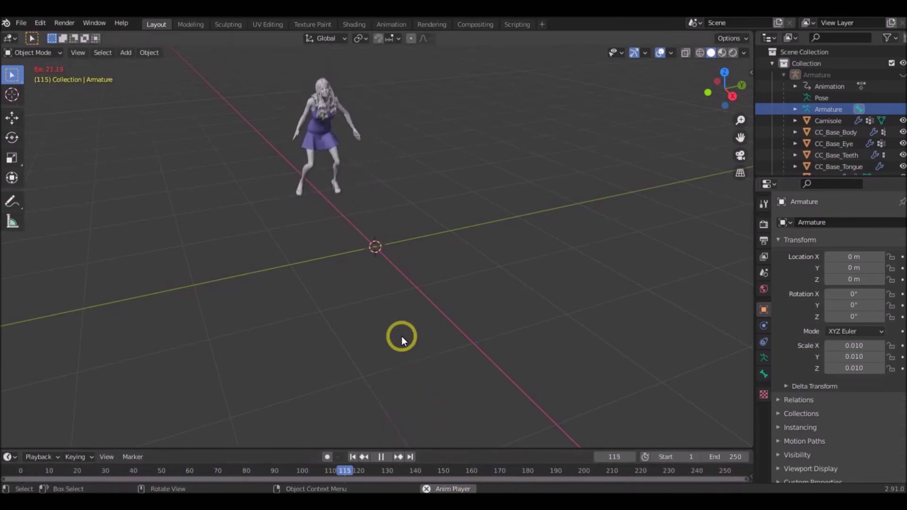
{"action": "left_click", "coordinate": [382, 457]}
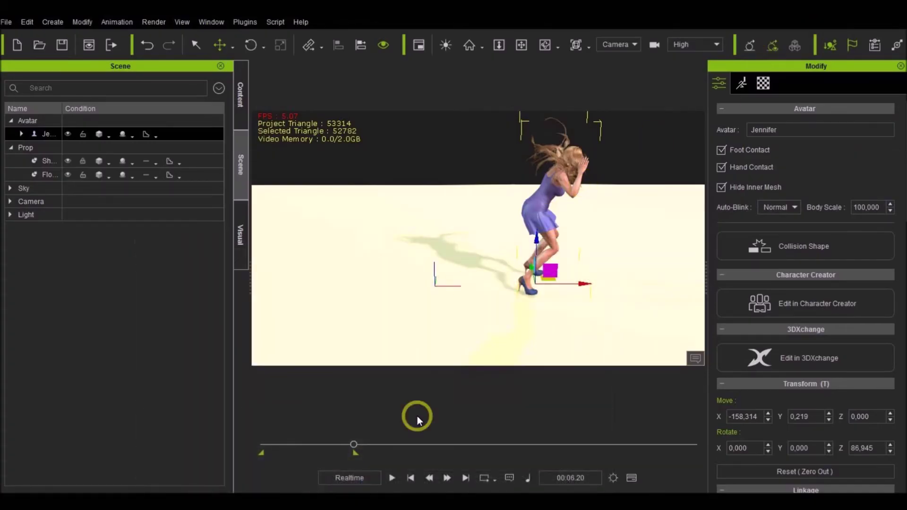
Step: Rewind iClone's animation to the start and reopen the FBX export settings
{"action": "left_click", "coordinate": [410, 478]}
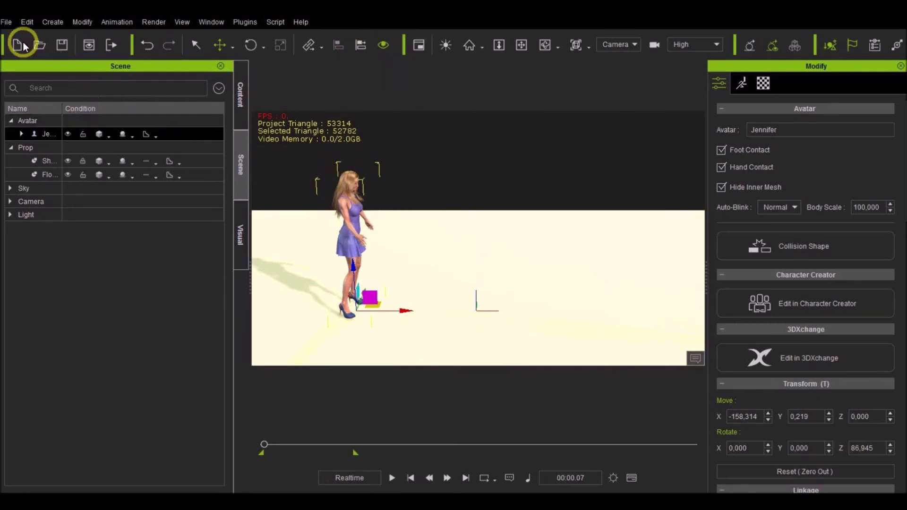
{"action": "left_click", "coordinate": [7, 21]}
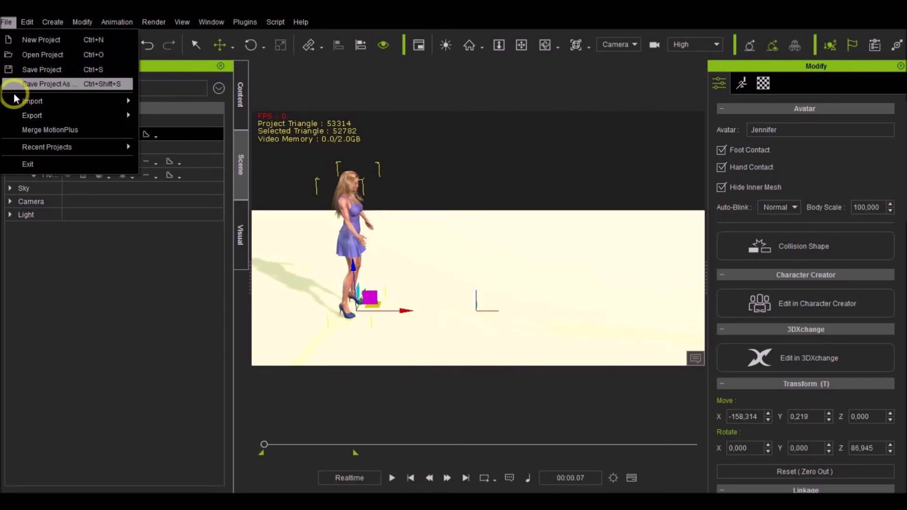
{"action": "mouse_move", "coordinate": [33, 116]}
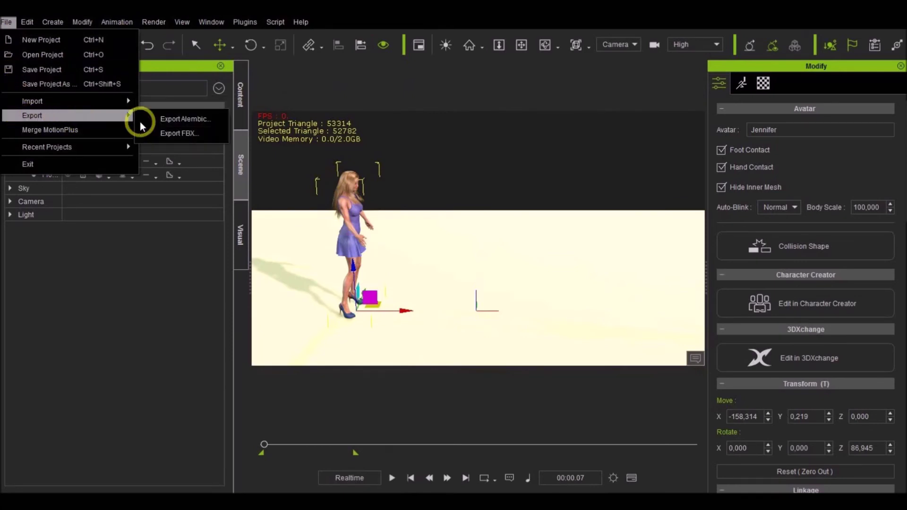
{"action": "left_click", "coordinate": [171, 134]}
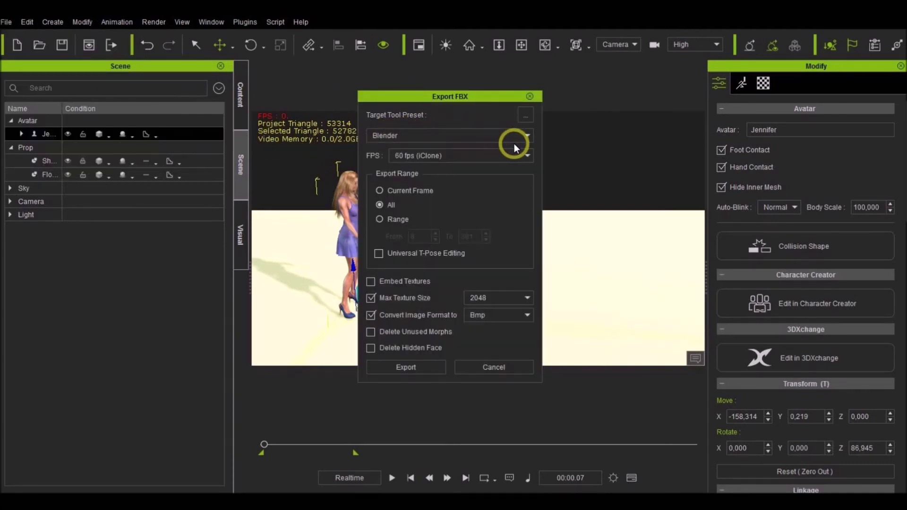
Step: Try Motion Builder as the FBX export target tool preset
{"action": "left_click", "coordinate": [527, 136]}
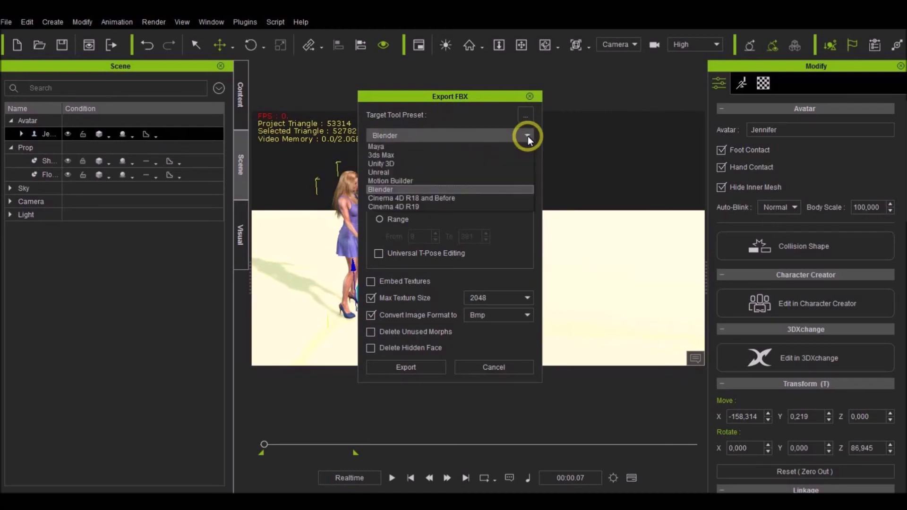
{"action": "left_click", "coordinate": [434, 181]}
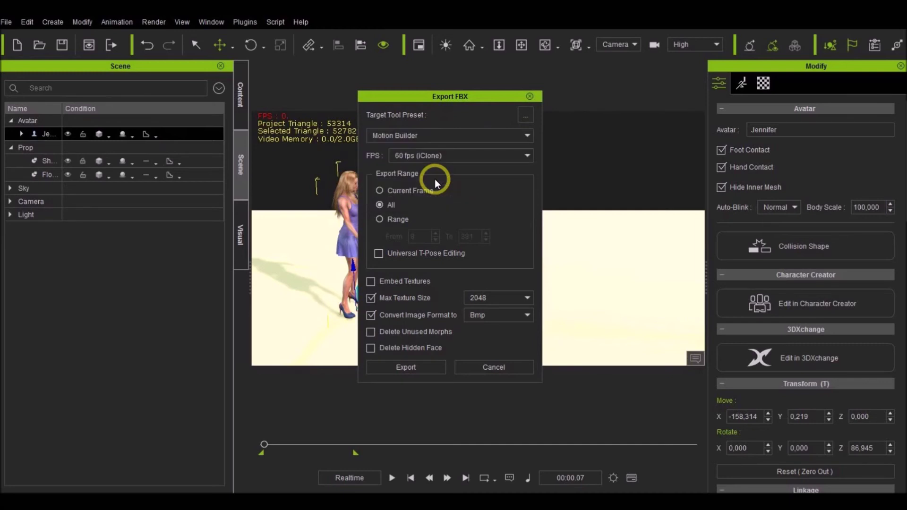
{"action": "left_click", "coordinate": [440, 183]}
{"action": "left_click", "coordinate": [527, 135]}
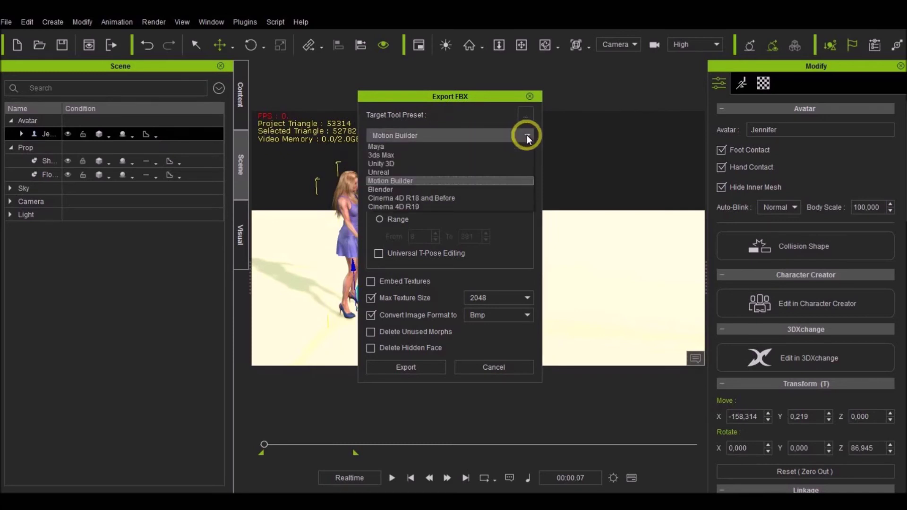
{"action": "left_click", "coordinate": [526, 135]}
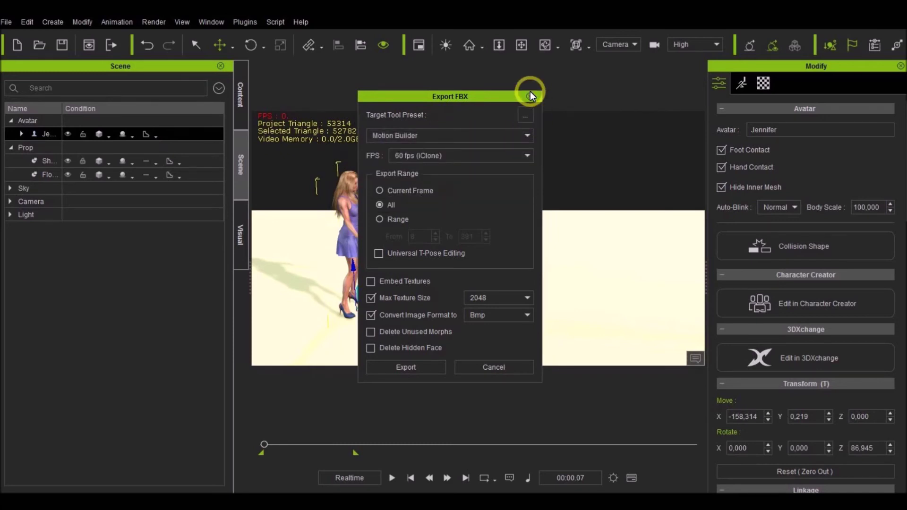
Step: Switch the target preset to Blender, close Export FBX without exporting, and minimize iClone
{"action": "left_click", "coordinate": [527, 136]}
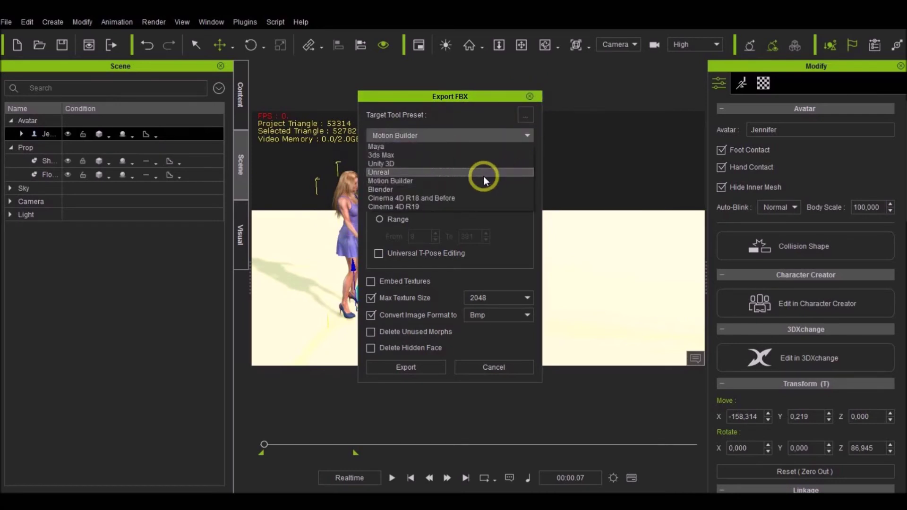
{"action": "left_click", "coordinate": [399, 189]}
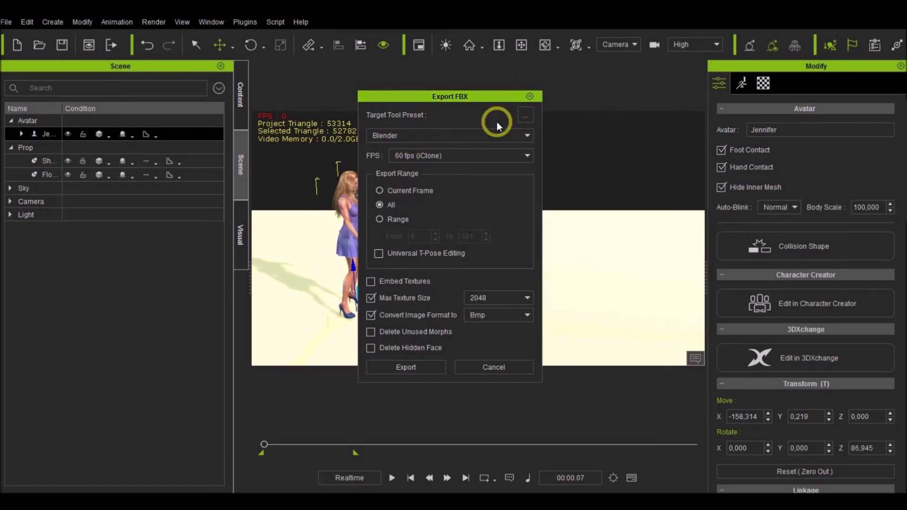
{"action": "left_click", "coordinate": [531, 95]}
{"action": "left_click", "coordinate": [395, 494]}
{"action": "mouse_move", "coordinate": [367, 500]}
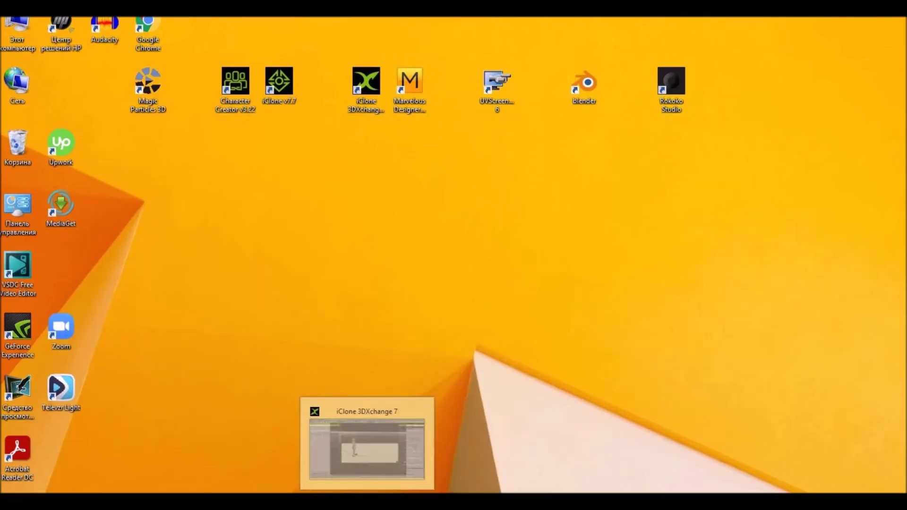
Step: Bring 3DXchange 7 forward and show File > Open on the Motions FBX folder
{"action": "left_click", "coordinate": [327, 496]}
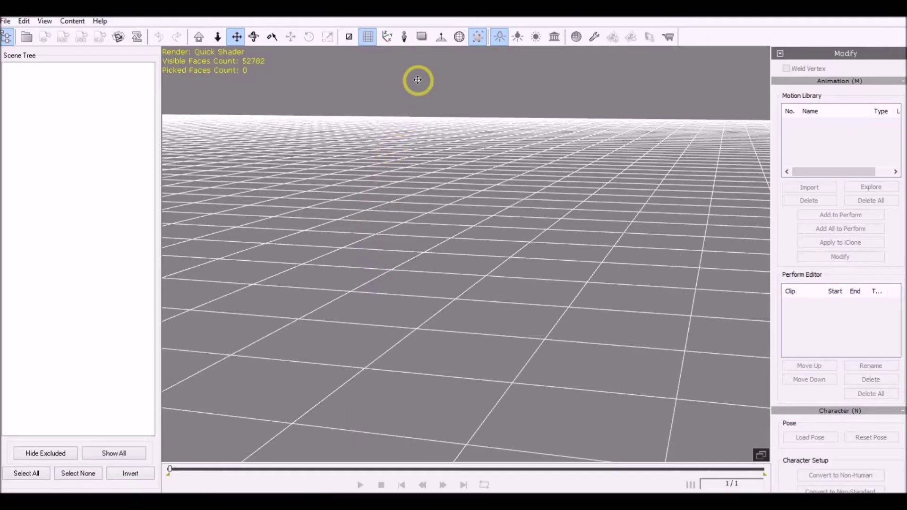
{"action": "left_click", "coordinate": [6, 20]}
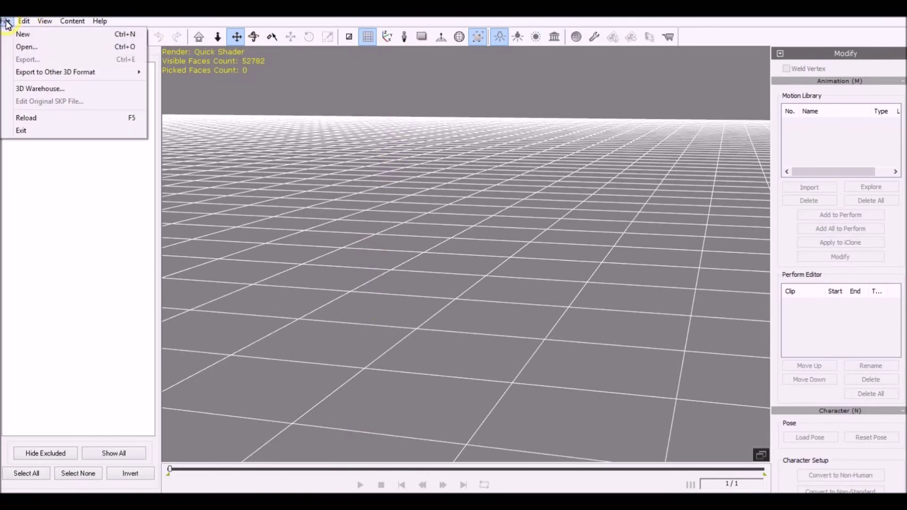
{"action": "left_click", "coordinate": [25, 47]}
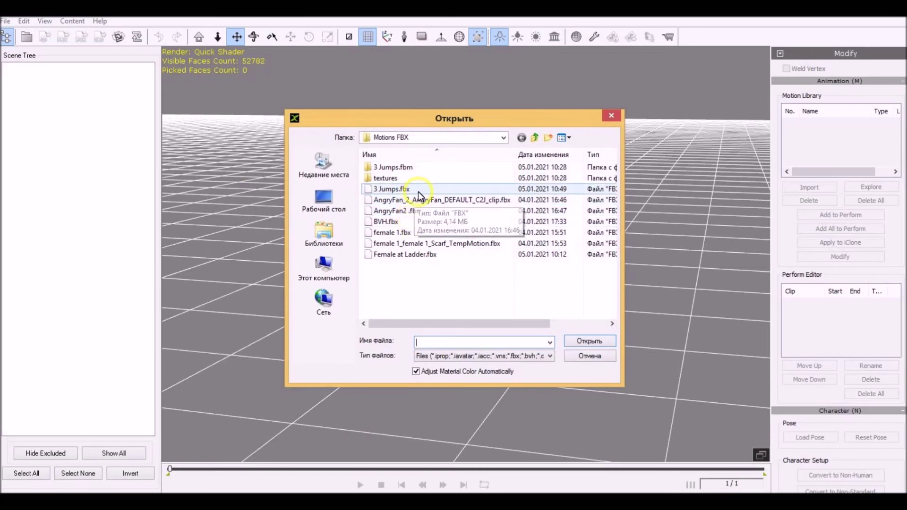
Step: Open 3 Jumps.fbx with Import Animation kept checked in Import FBX
{"action": "left_click", "coordinate": [401, 189]}
{"action": "left_click", "coordinate": [590, 341]}
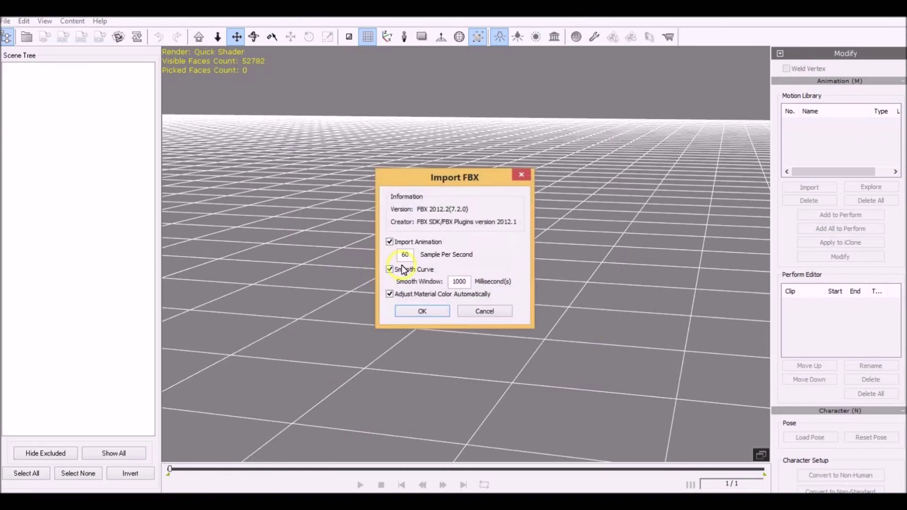
{"action": "left_click", "coordinate": [390, 242]}
{"action": "left_click", "coordinate": [431, 311]}
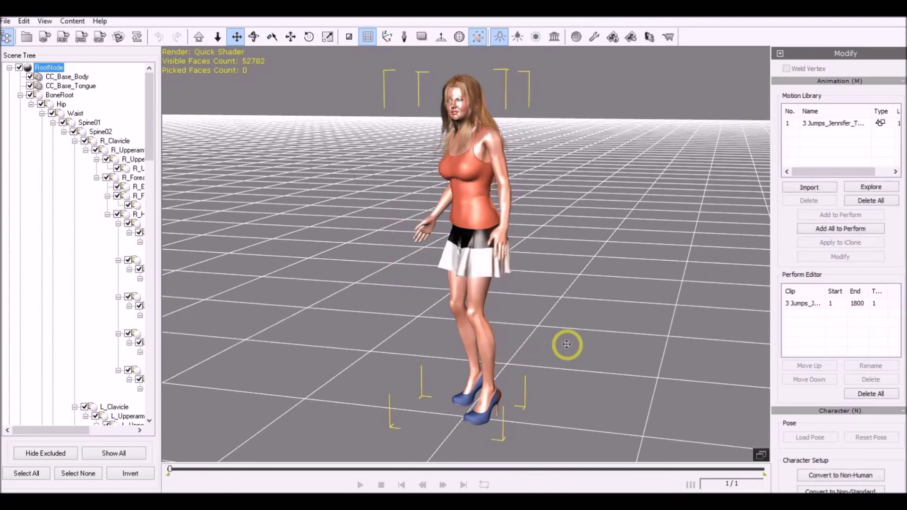
{"action": "left_click", "coordinate": [807, 303]}
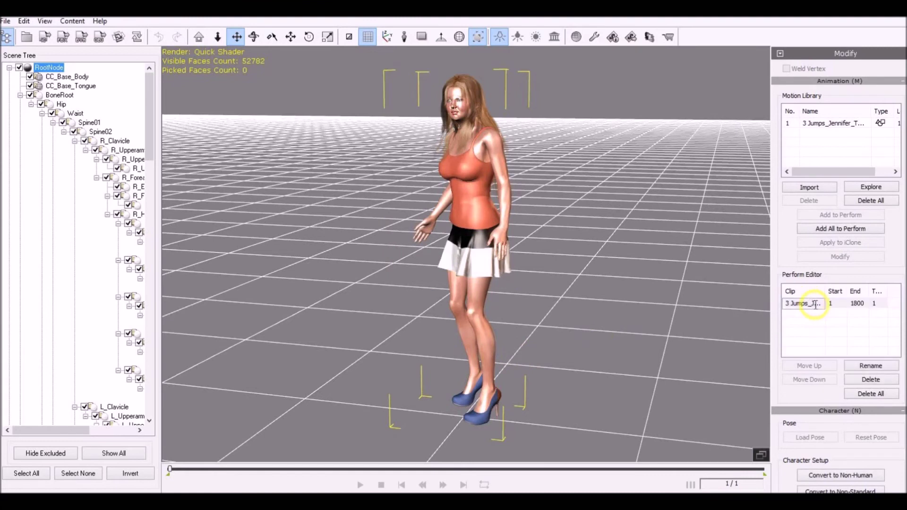
{"action": "left_click", "coordinate": [818, 303]}
{"action": "type", "text": "TempMotion"}
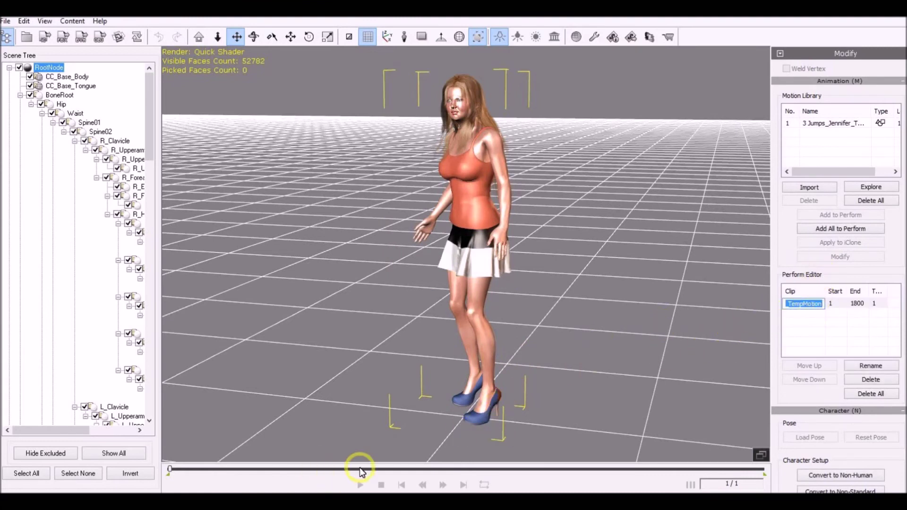
{"action": "left_click", "coordinate": [465, 447]}
{"action": "left_click", "coordinate": [835, 301]}
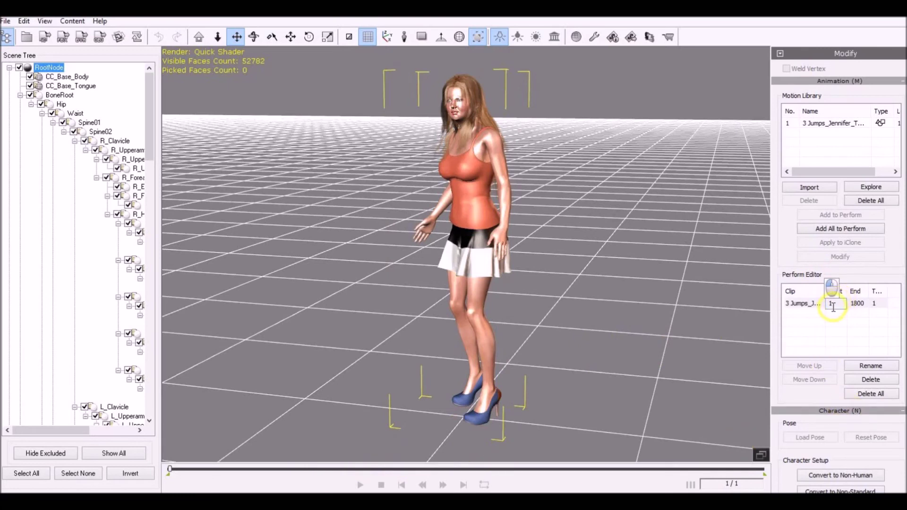
{"action": "left_click", "coordinate": [798, 298]}
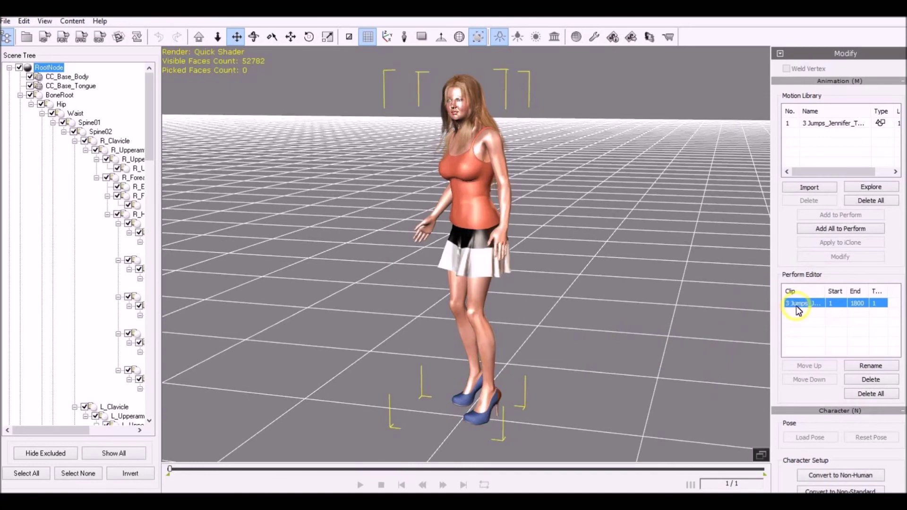
{"action": "left_click", "coordinate": [801, 303]}
{"action": "left_click", "coordinate": [501, 263]}
{"action": "scroll", "coordinate": [466, 307], "scroll_direction": "down", "scroll_amount": 3}
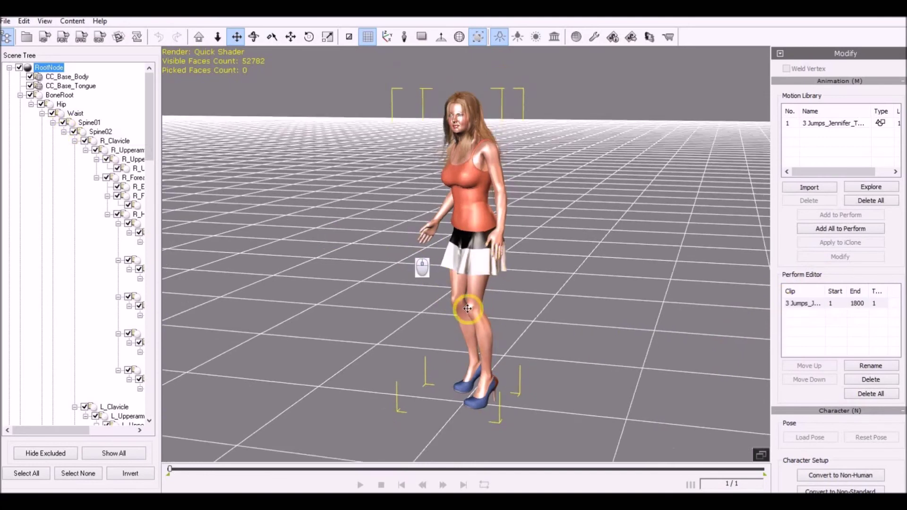
{"action": "scroll", "coordinate": [475, 319], "scroll_direction": "down", "scroll_amount": 2}
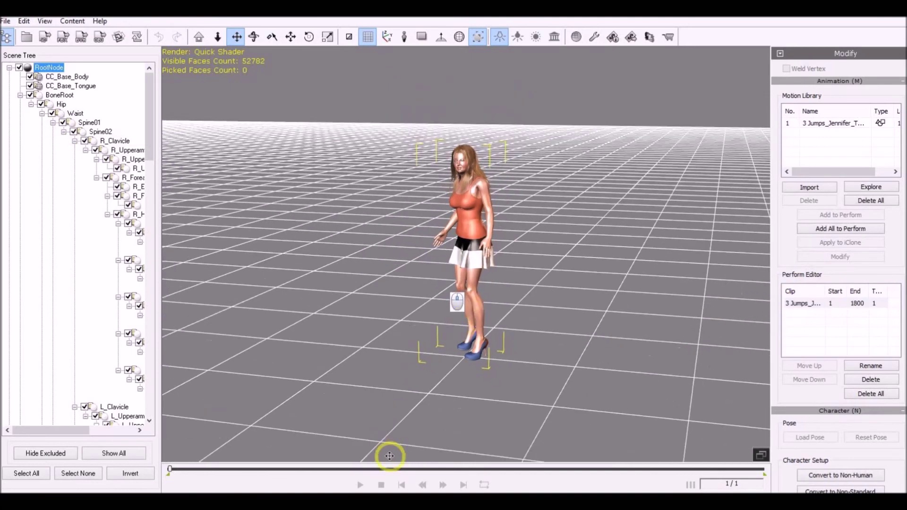
{"action": "left_click", "coordinate": [813, 307]}
{"action": "double_click", "coordinate": [813, 306]}
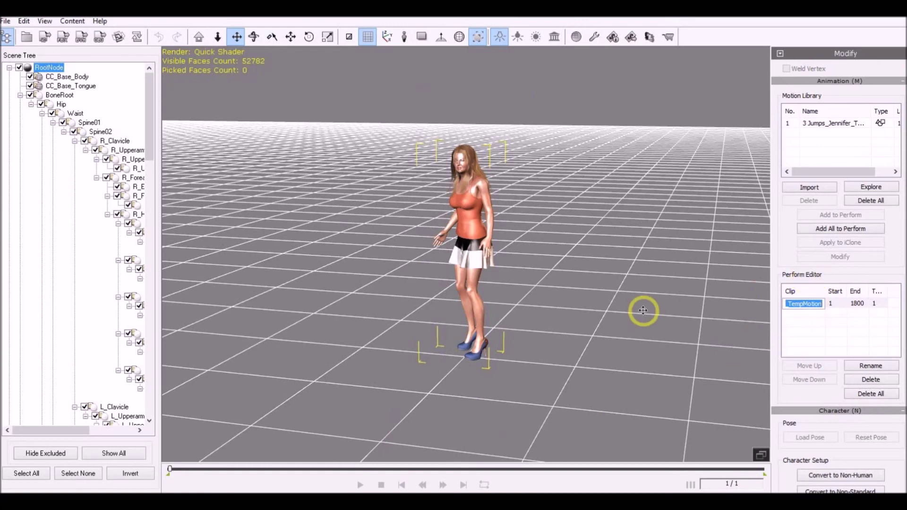
{"action": "left_click", "coordinate": [832, 125]}
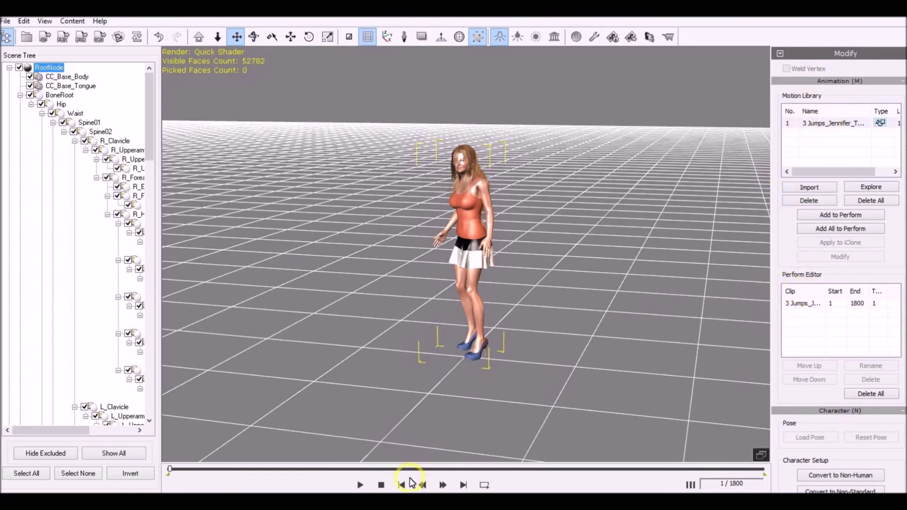
{"action": "left_click", "coordinate": [360, 486]}
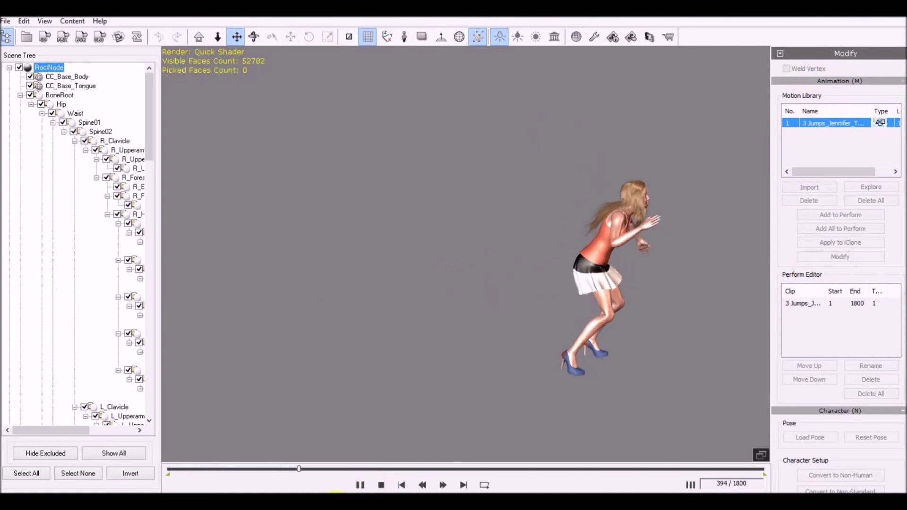
{"action": "left_click", "coordinate": [402, 486]}
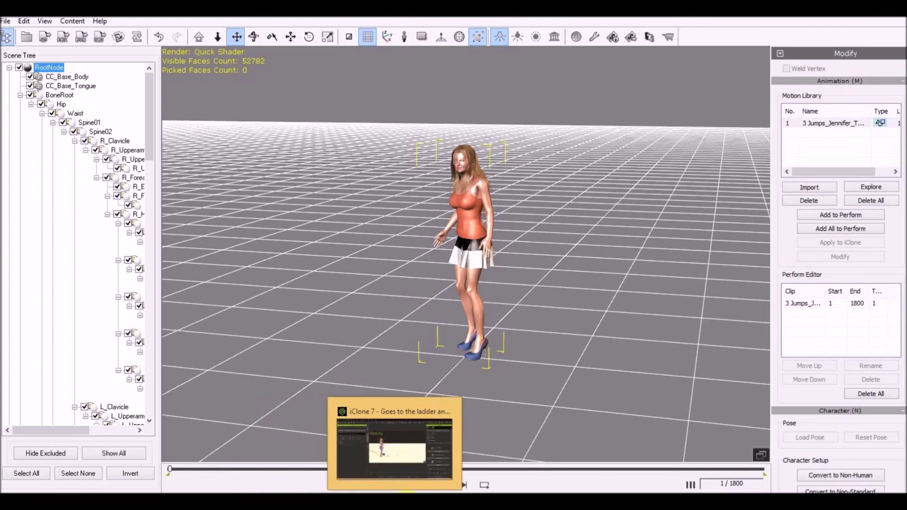
{"action": "left_click", "coordinate": [395, 446]}
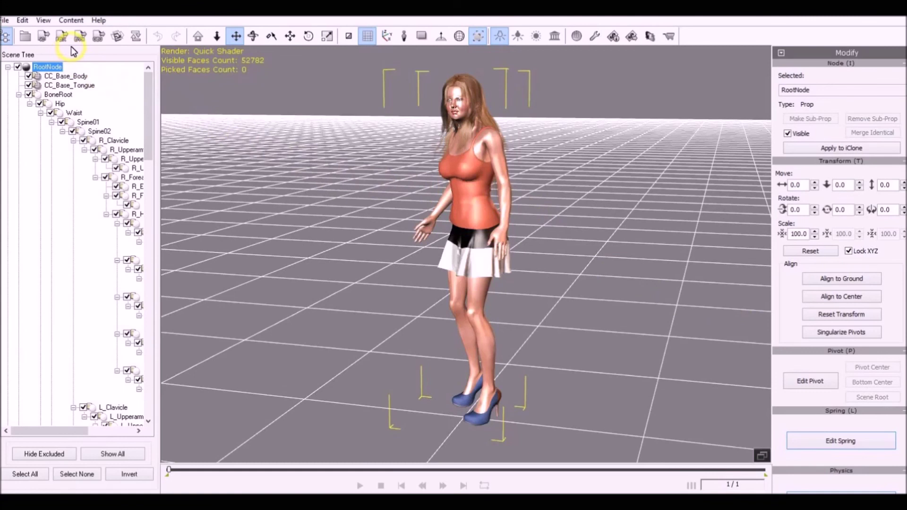
Step: Export the 3 Jumps BVH to the Motions BVH folder, replacing the existing file
{"action": "left_click", "coordinate": [80, 38]}
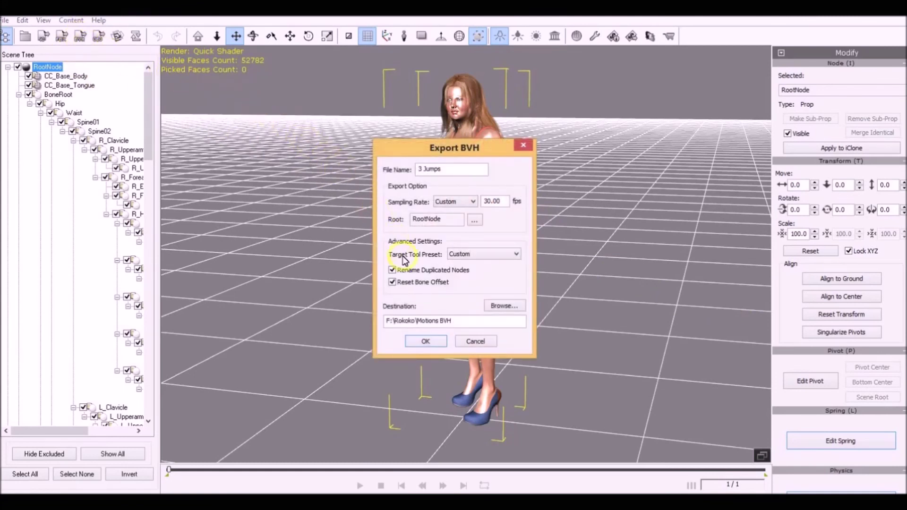
{"action": "left_click", "coordinate": [428, 343]}
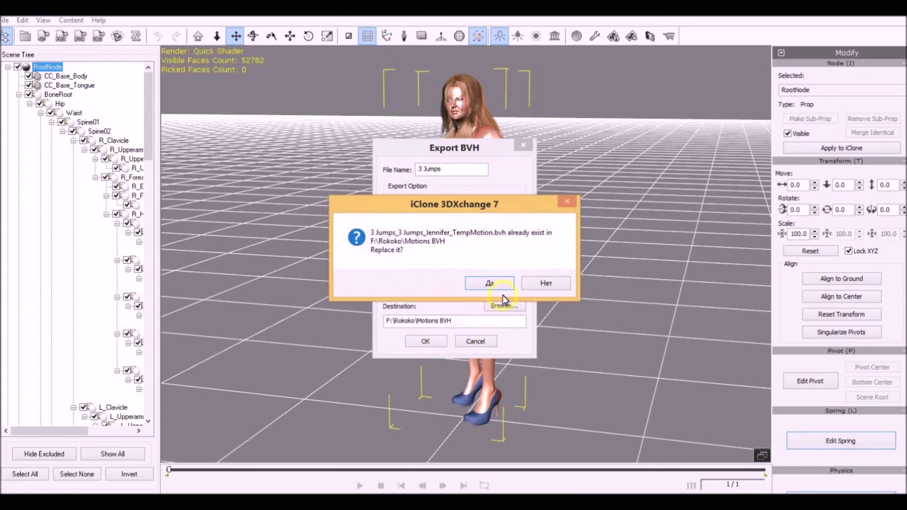
{"action": "left_click", "coordinate": [499, 283]}
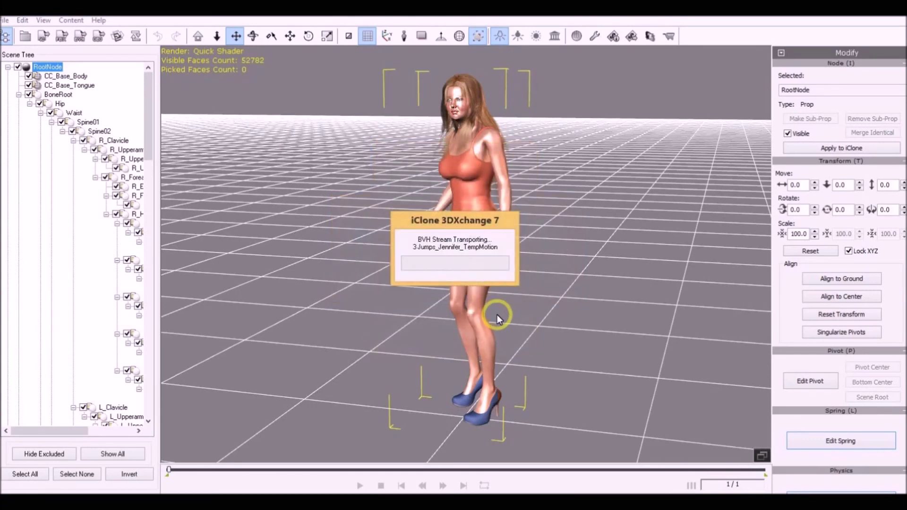